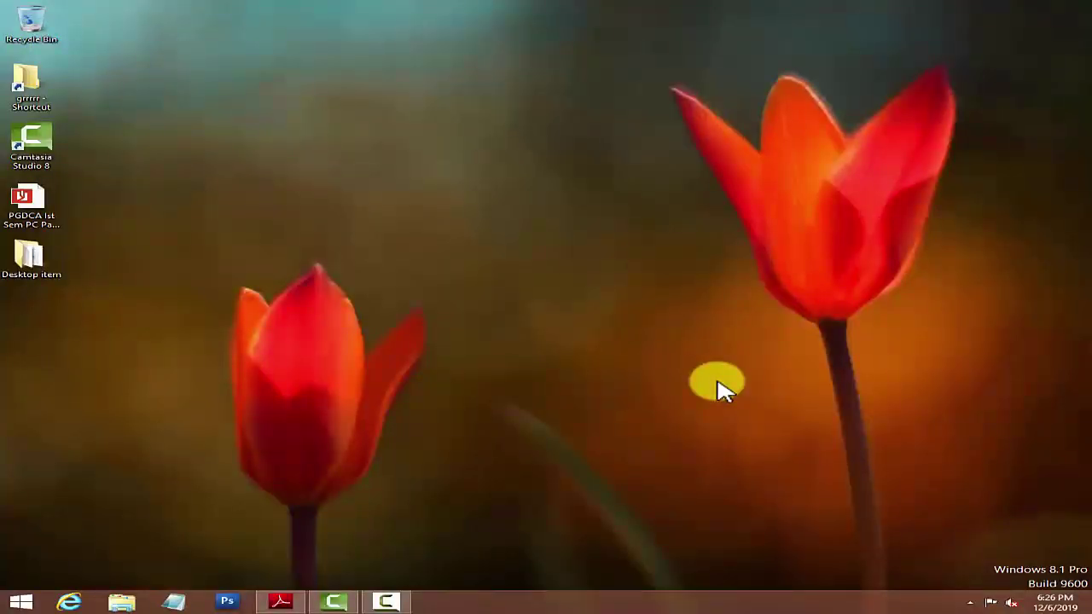
{"action": "left_click", "coordinate": [139, 64]}
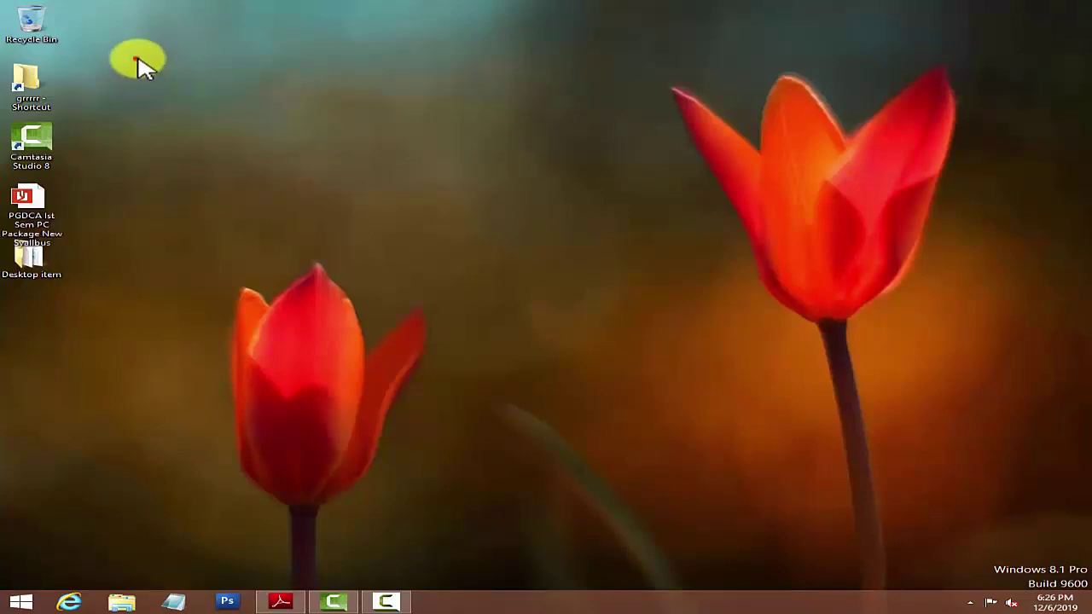
{"action": "left_click_drag", "start_coordinate": [136, 58], "coordinate": [1036, 531]}
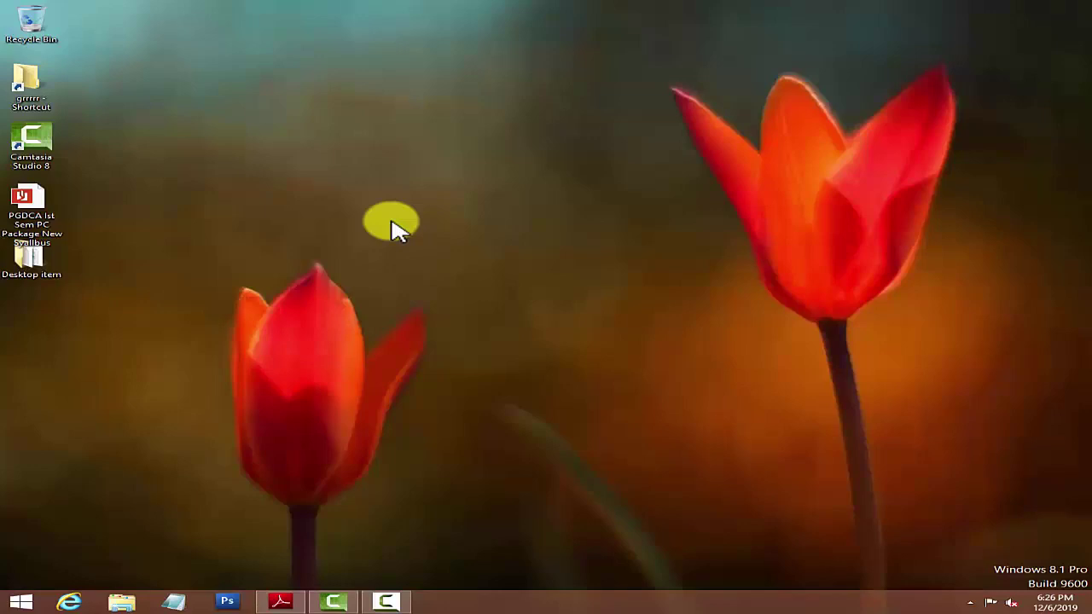
Open the desktop's Personalization settings, then enlarge the window and reposition it on the desktop.
{"action": "right_click", "coordinate": [389, 128]}
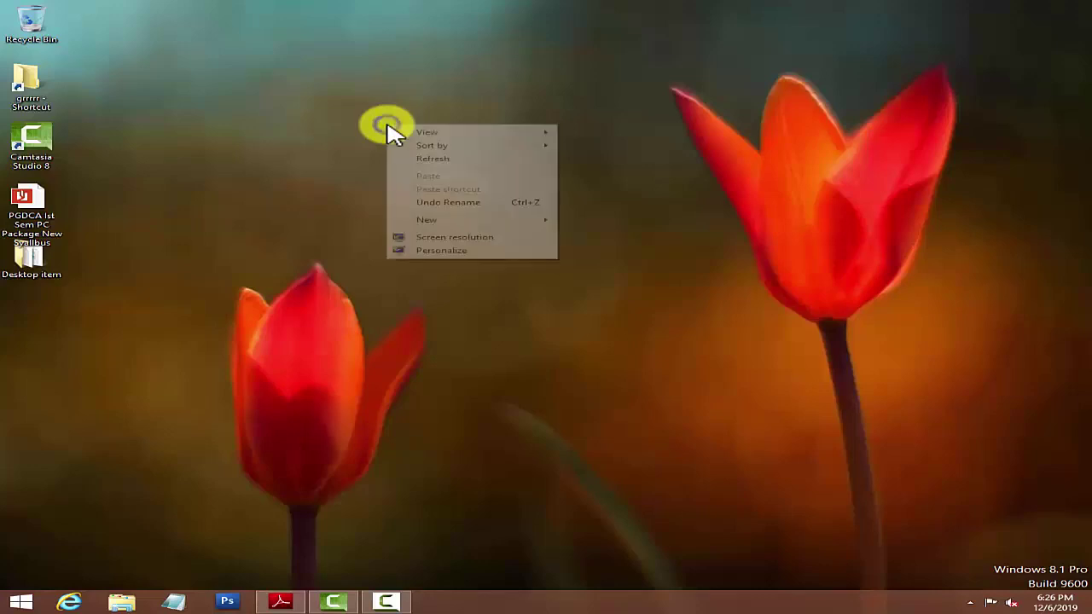
{"action": "left_click", "coordinate": [425, 252]}
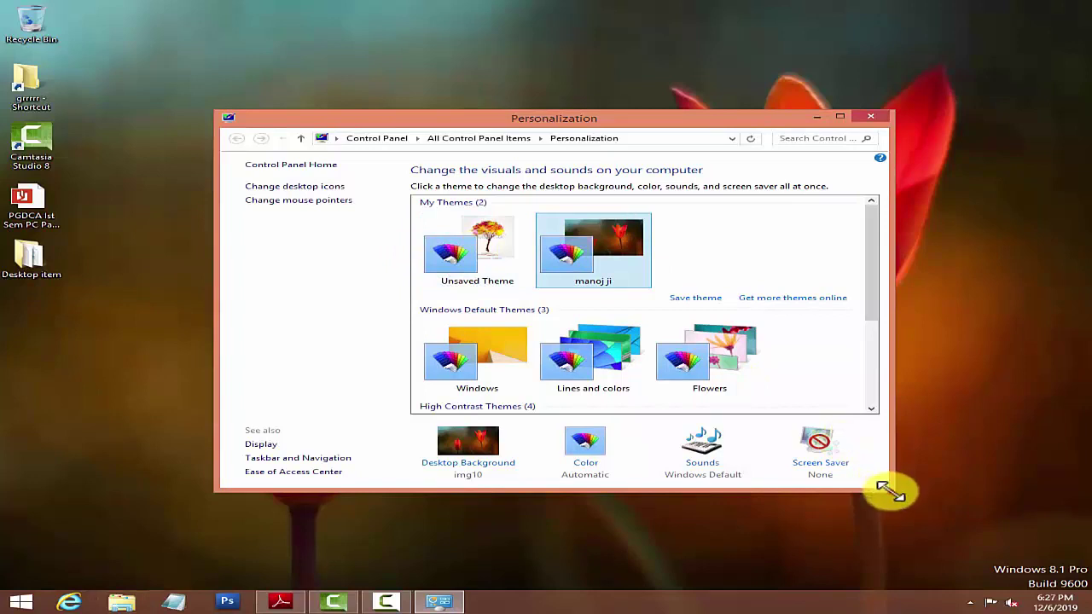
{"action": "left_click_drag", "start_coordinate": [892, 493], "coordinate": [1004, 545]}
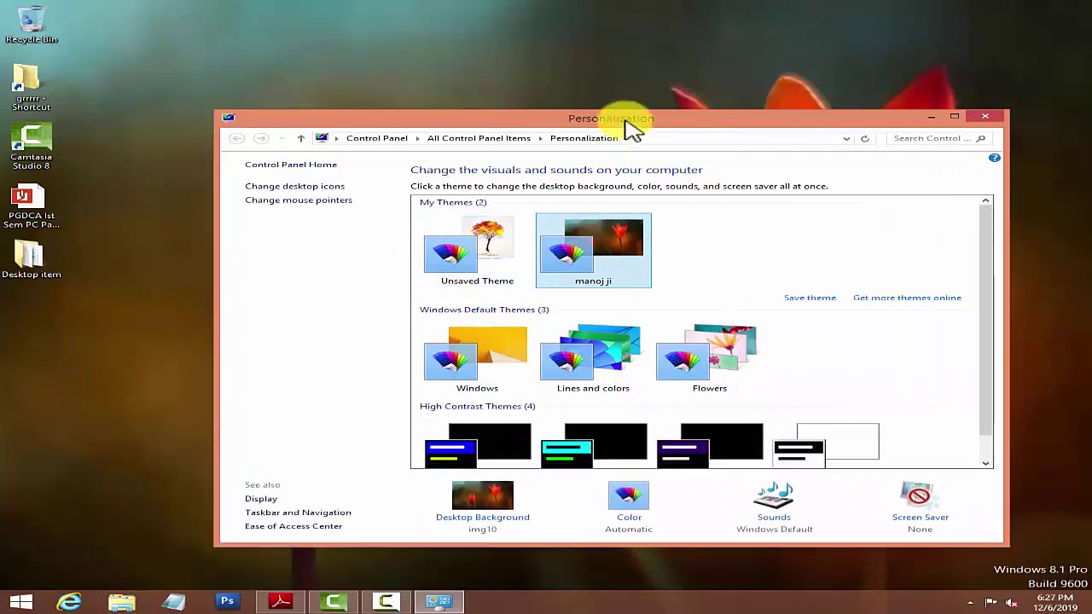
{"action": "left_click_drag", "start_coordinate": [626, 119], "coordinate": [564, 91]}
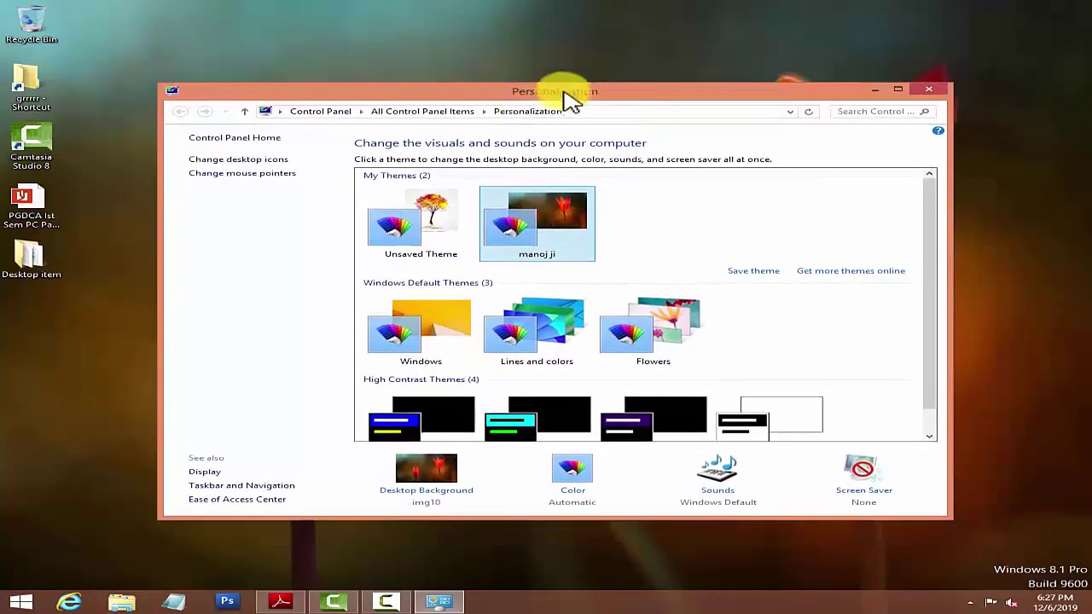
Enable the Computer, Control Panel and Network desktop icons alongside Recycle Bin and apply the change.
{"action": "left_click", "coordinate": [242, 164]}
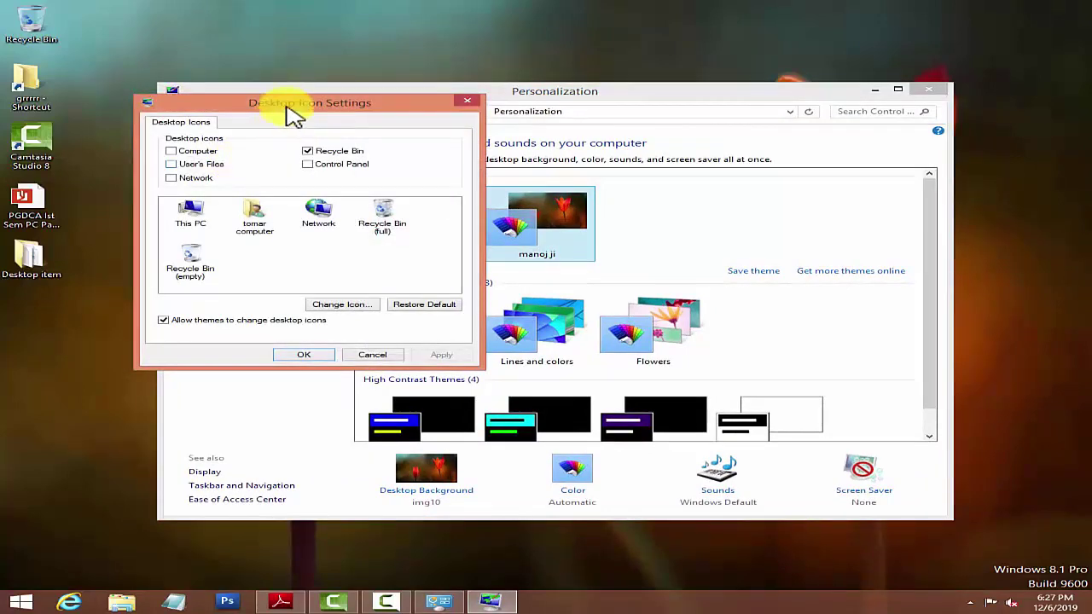
{"action": "left_click_drag", "start_coordinate": [292, 109], "coordinate": [500, 189]}
{"action": "left_click_drag", "start_coordinate": [411, 162], "coordinate": [594, 196]}
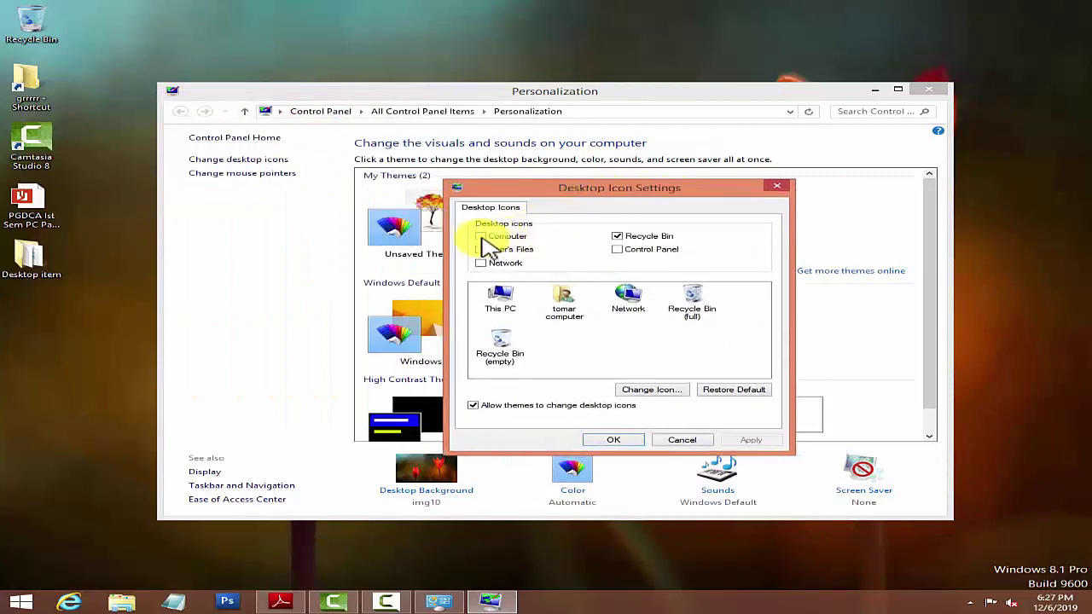
{"action": "left_click", "coordinate": [483, 239]}
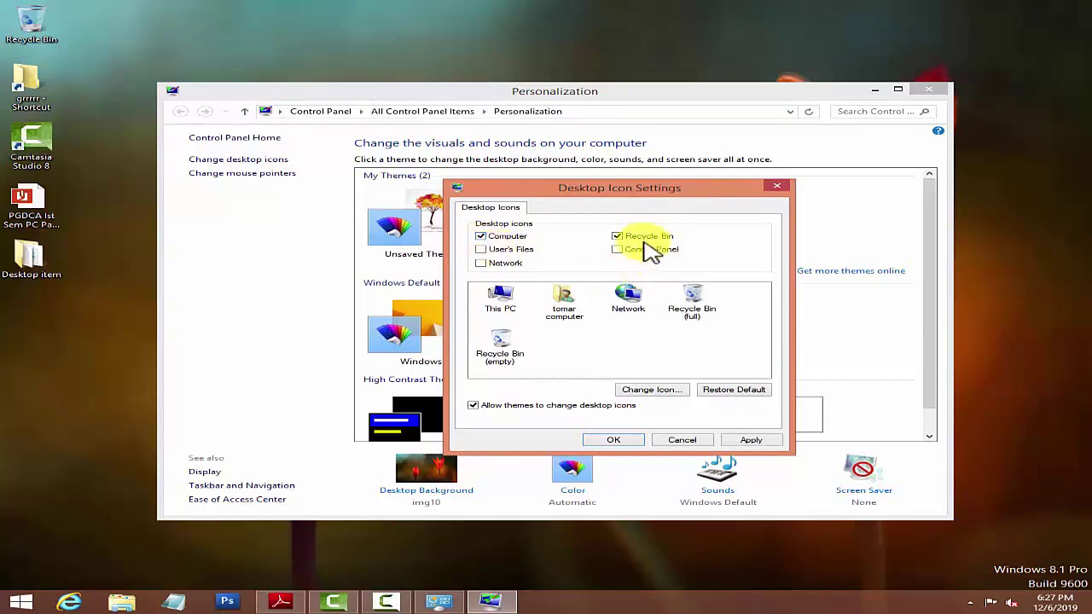
{"action": "left_click", "coordinate": [617, 249]}
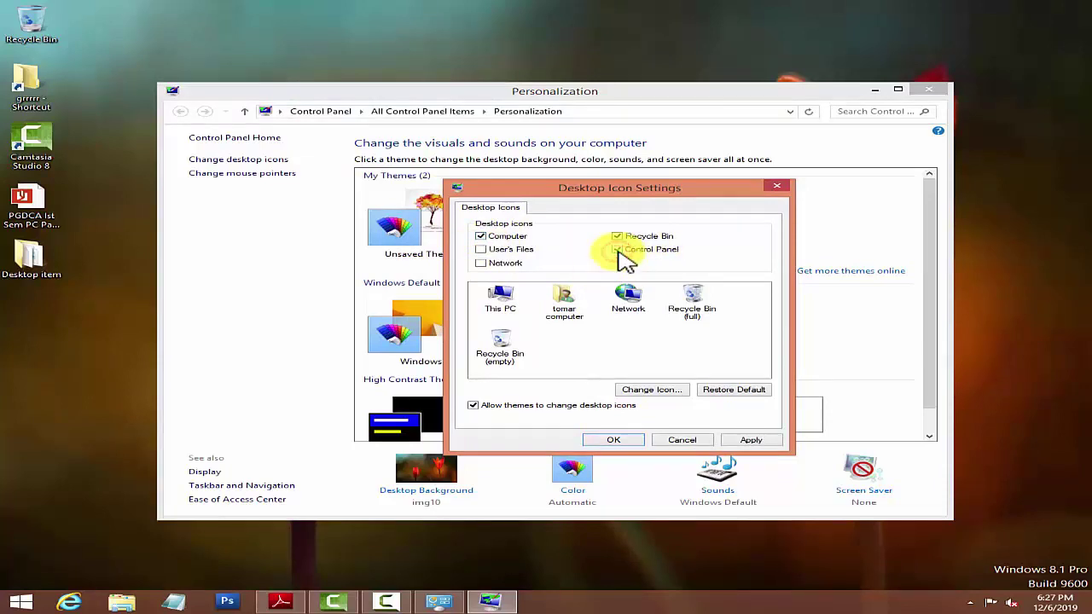
{"action": "left_click", "coordinate": [481, 264]}
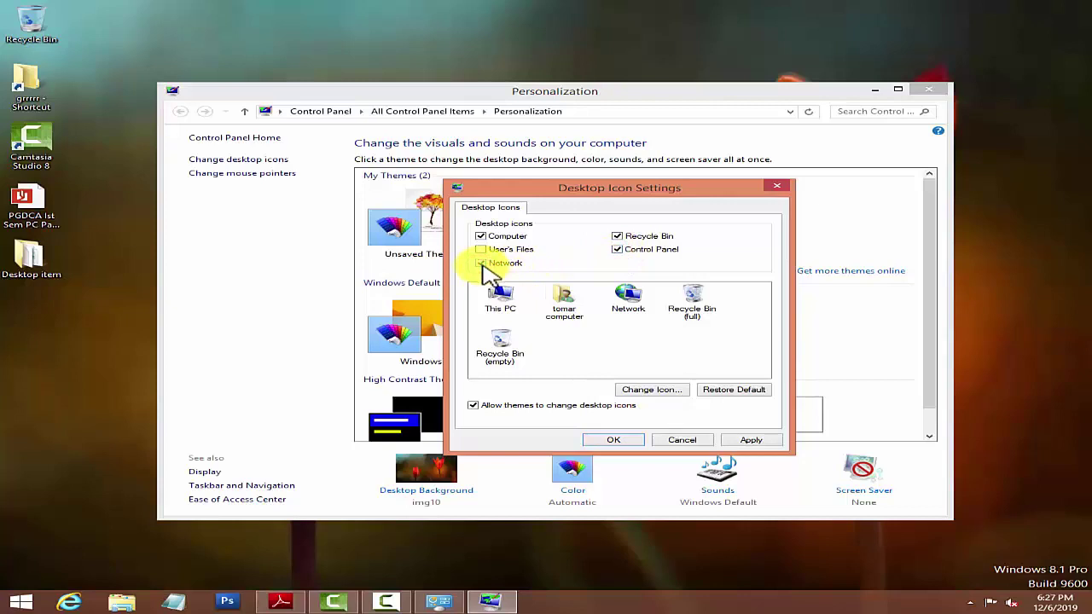
{"action": "left_click", "coordinate": [741, 442]}
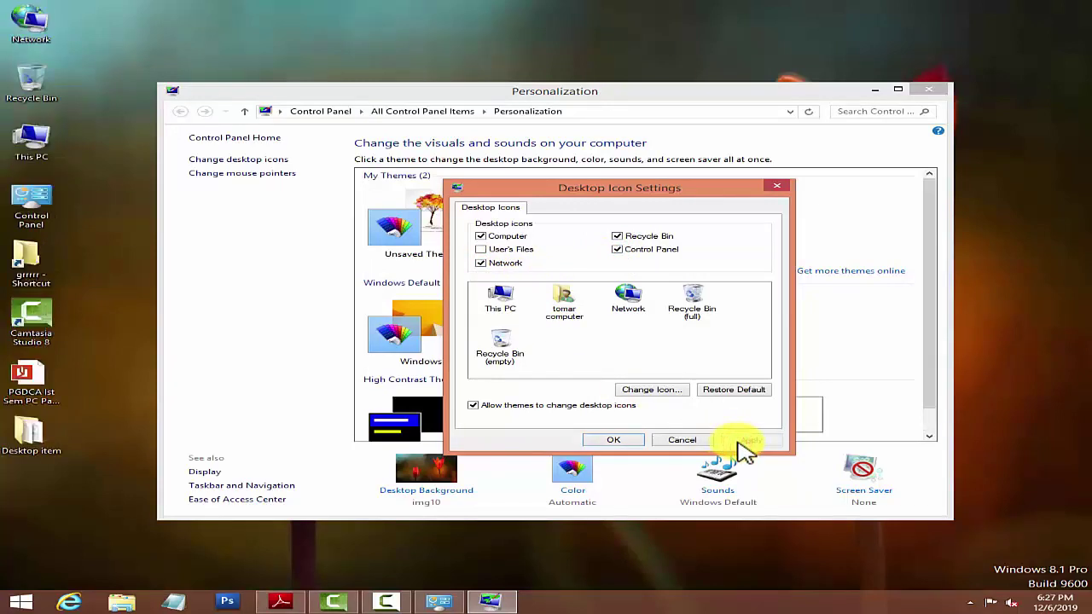
{"action": "left_click", "coordinate": [636, 445]}
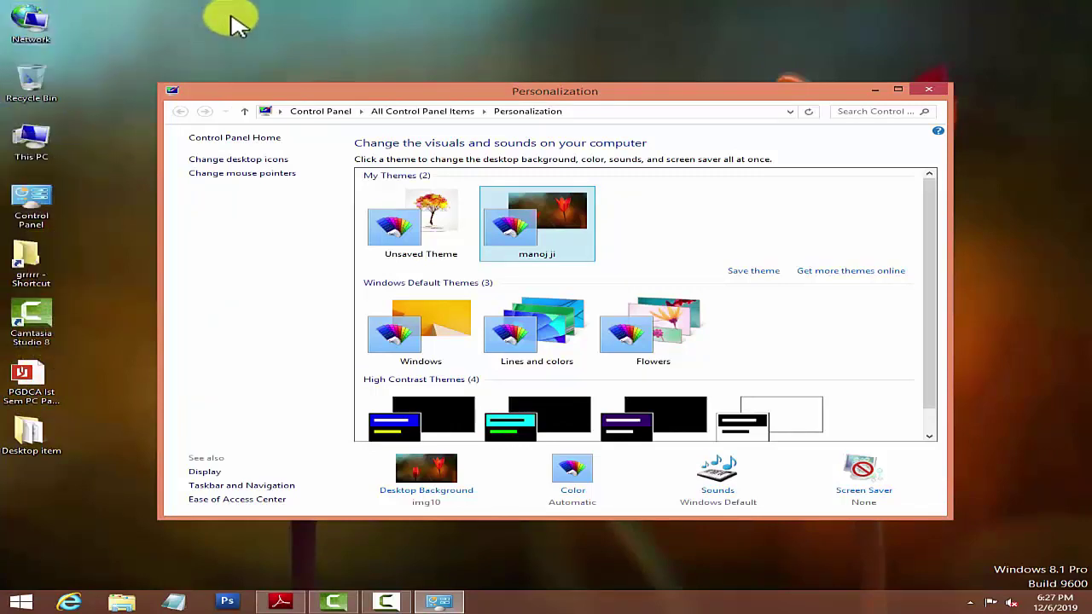
Review the desktop icon settings and the mouse pointer settings, closing both dialogs without saving changes.
{"action": "left_click", "coordinate": [249, 161]}
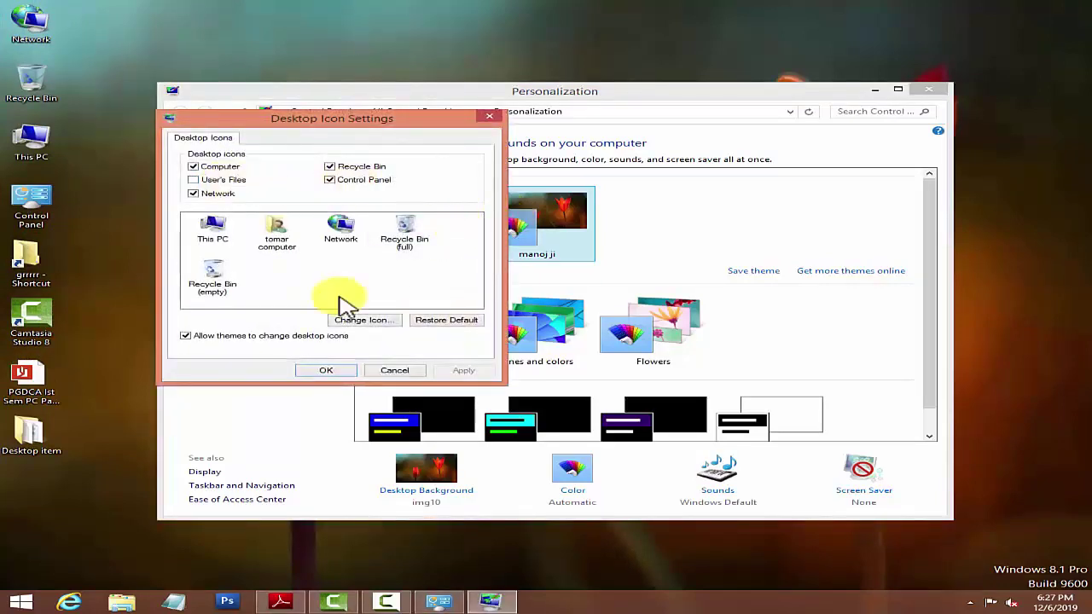
{"action": "left_click", "coordinate": [378, 370]}
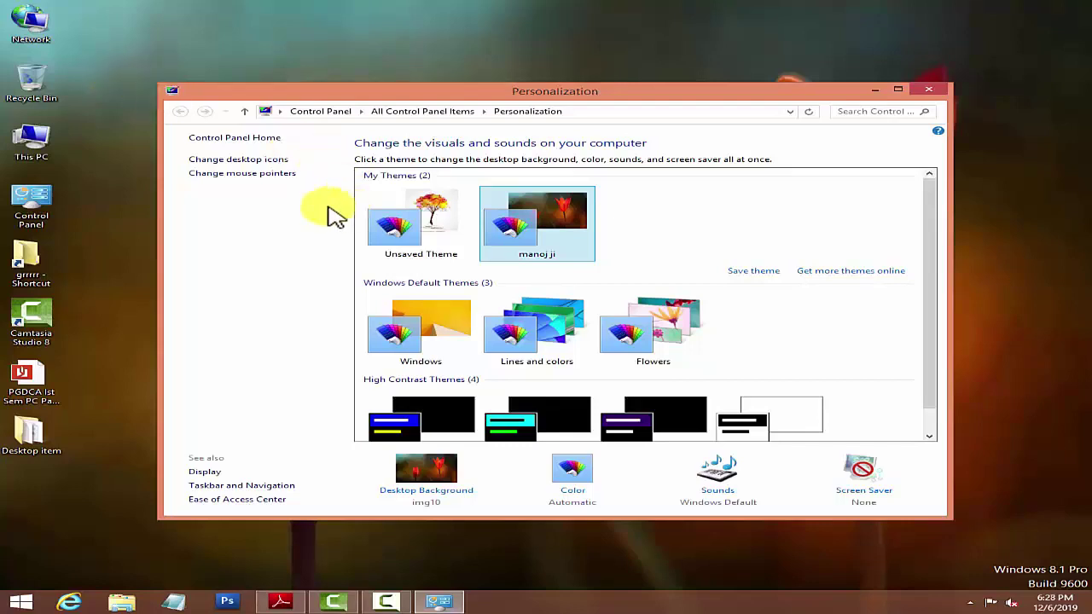
{"action": "left_click", "coordinate": [243, 174]}
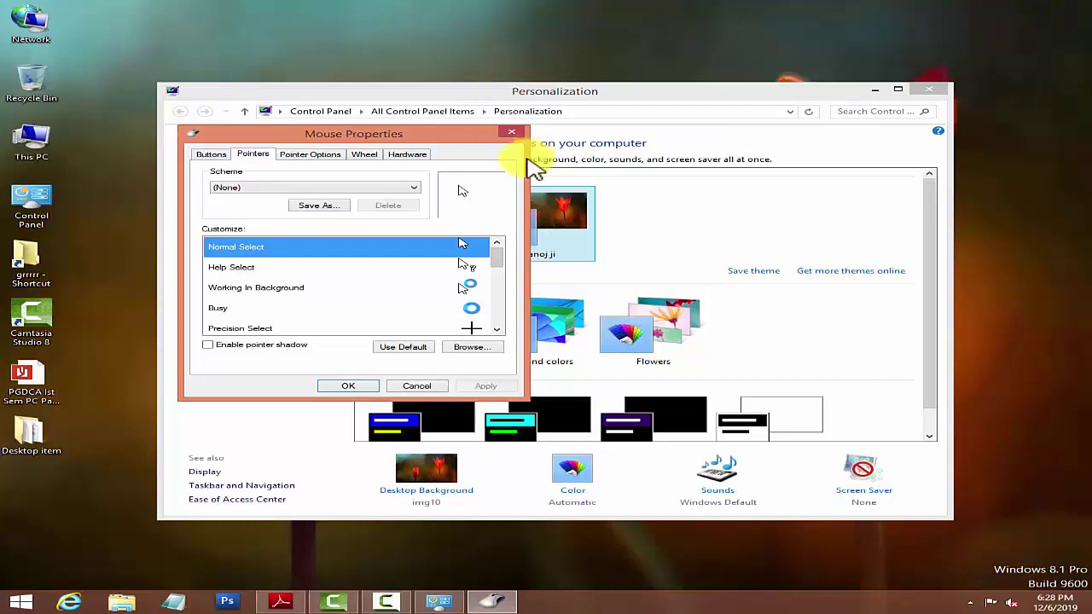
{"action": "mouse_move", "coordinate": [499, 261]}
{"action": "left_mouse_down"}
{"action": "mouse_move", "coordinate": [499, 313]}
{"action": "mouse_move", "coordinate": [500, 256]}
{"action": "left_mouse_up"}
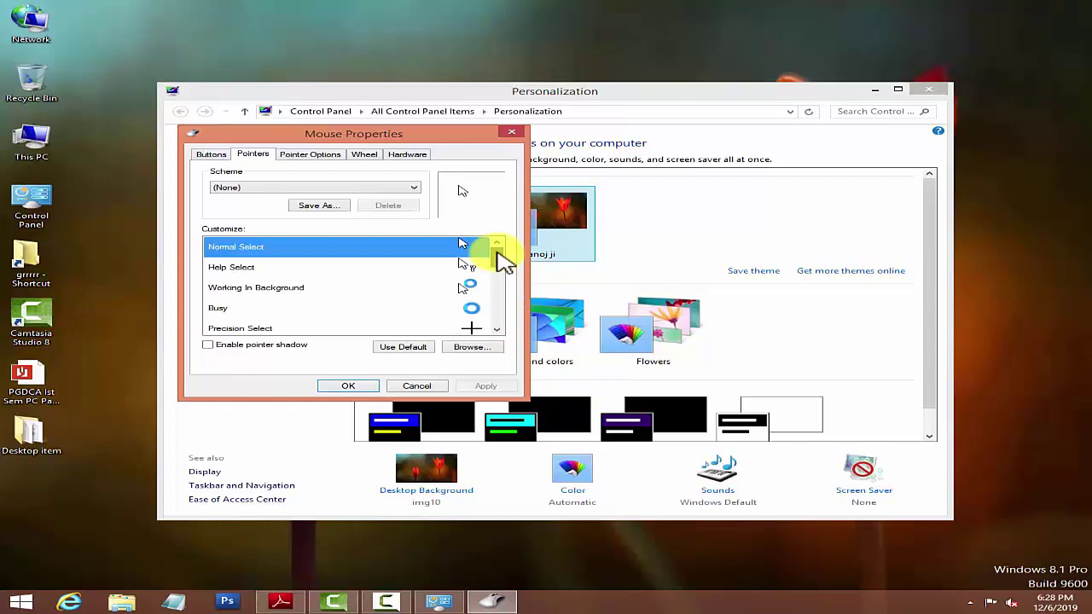
{"action": "left_click", "coordinate": [415, 391]}
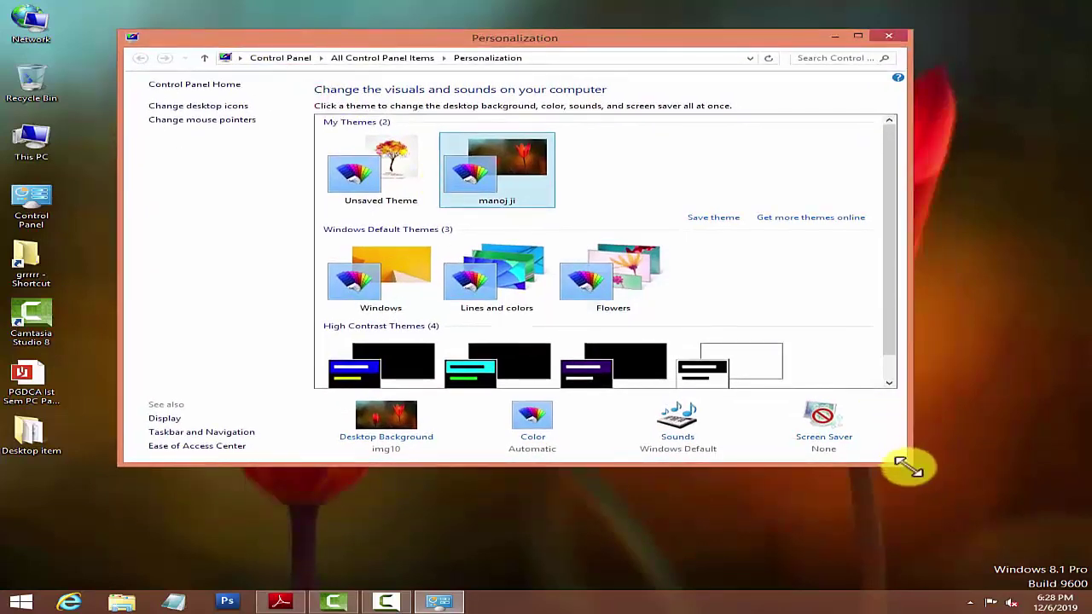
Enlarge the Personalization window and try the Windows, Lines and colors and Flowers default themes, ending on the Windows theme.
{"action": "left_click_drag", "start_coordinate": [908, 464], "coordinate": [987, 510]}
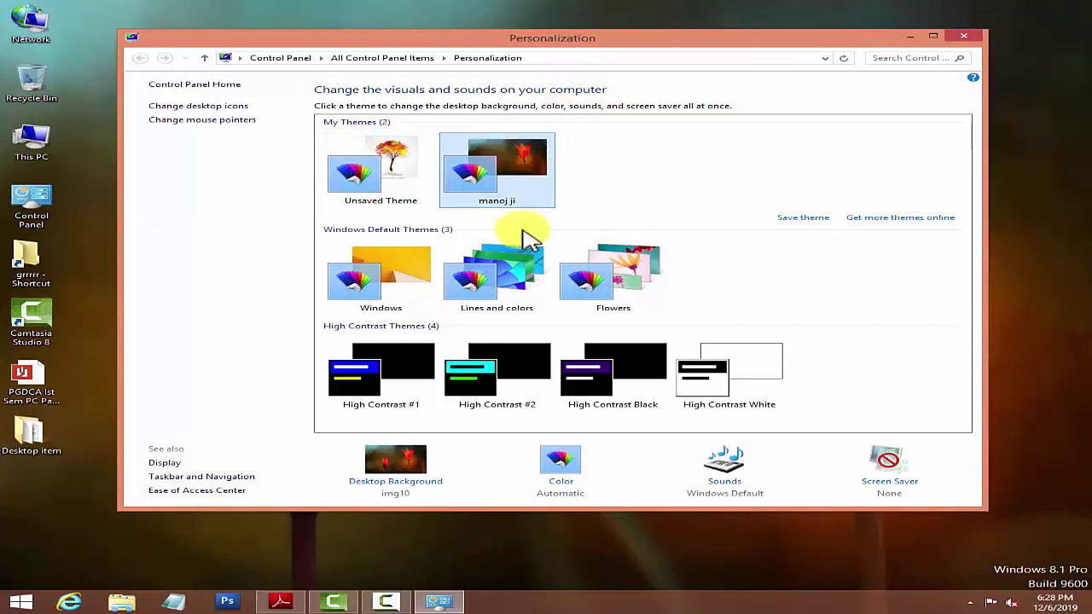
{"action": "left_click", "coordinate": [406, 272]}
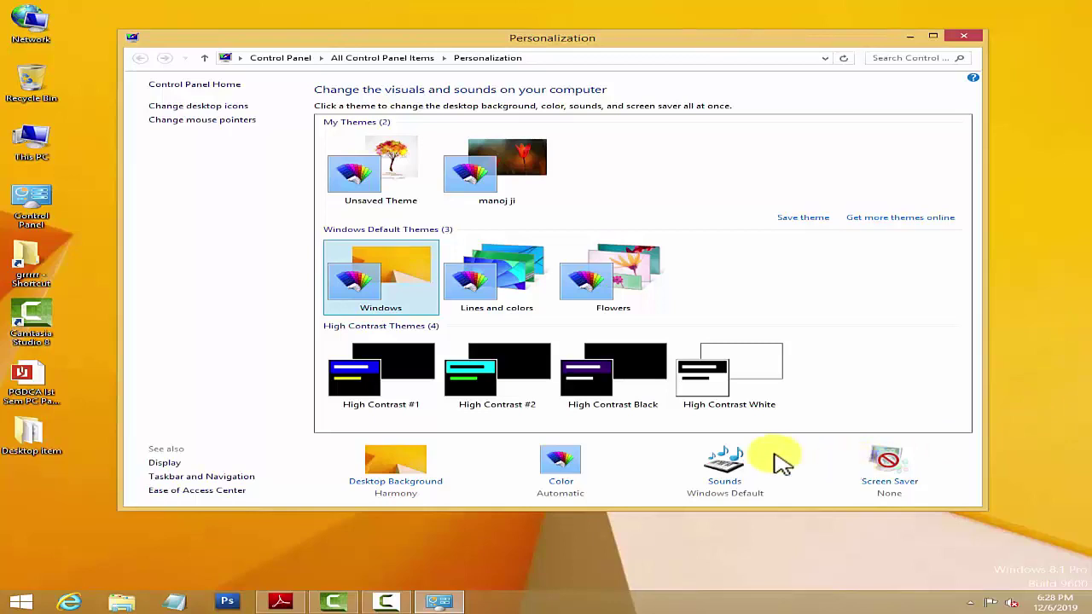
{"action": "left_click", "coordinate": [499, 286]}
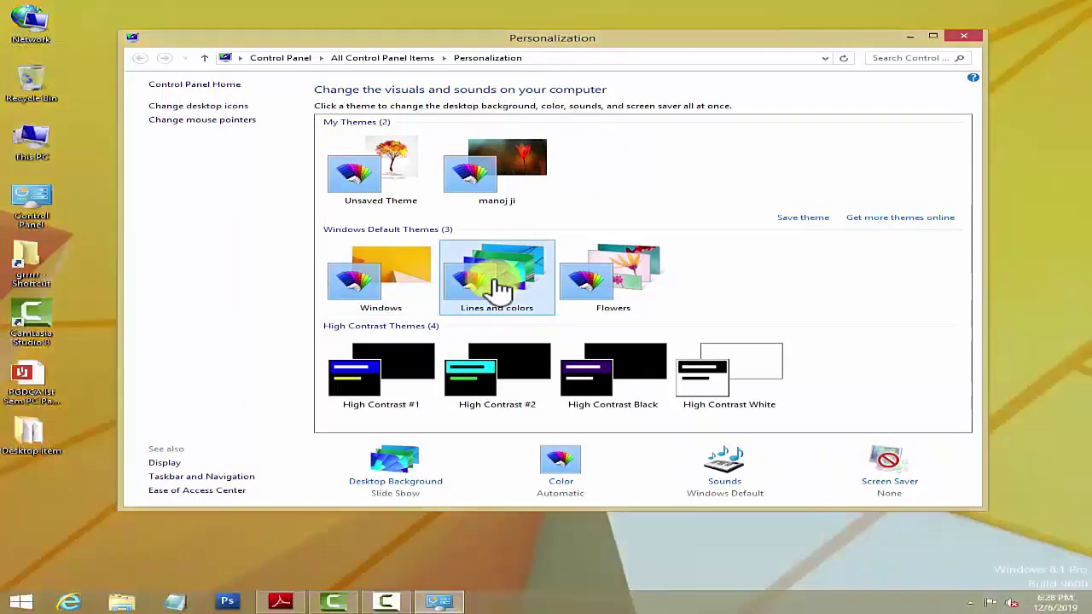
{"action": "left_click", "coordinate": [599, 291]}
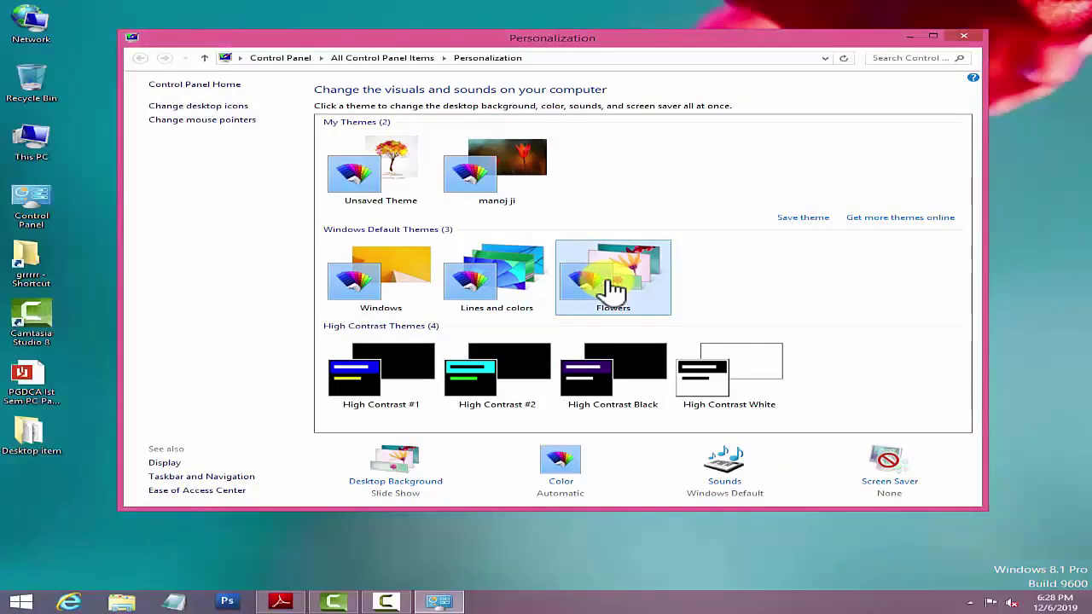
{"action": "left_click", "coordinate": [409, 282]}
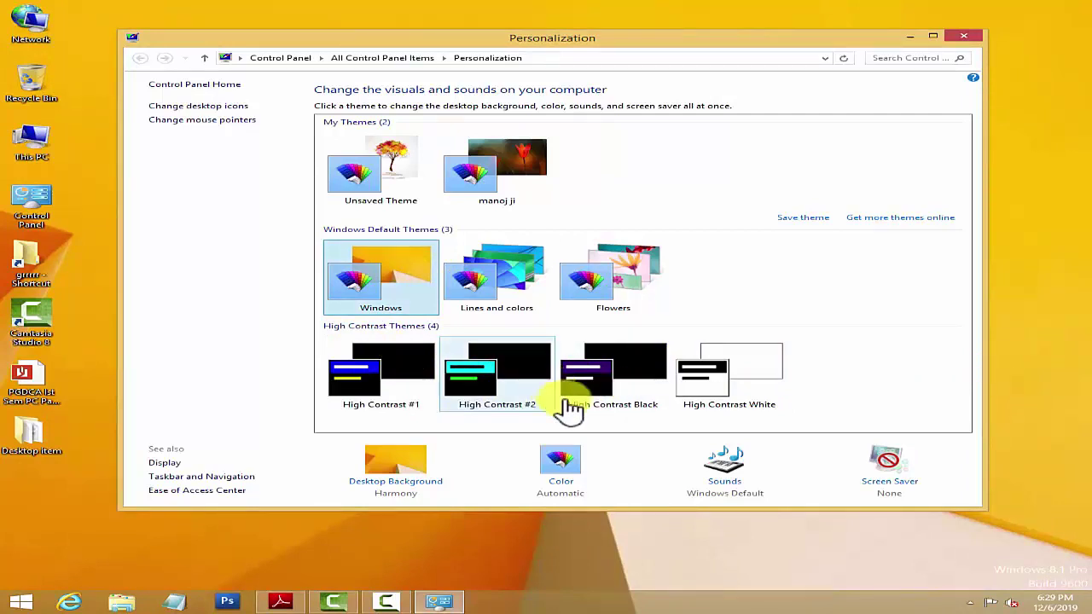
Open the desktop background settings and browse the Pictures library down to the Photoshop Exercise folder Ex-1, then cancel the folder choice.
{"action": "left_click", "coordinate": [399, 488]}
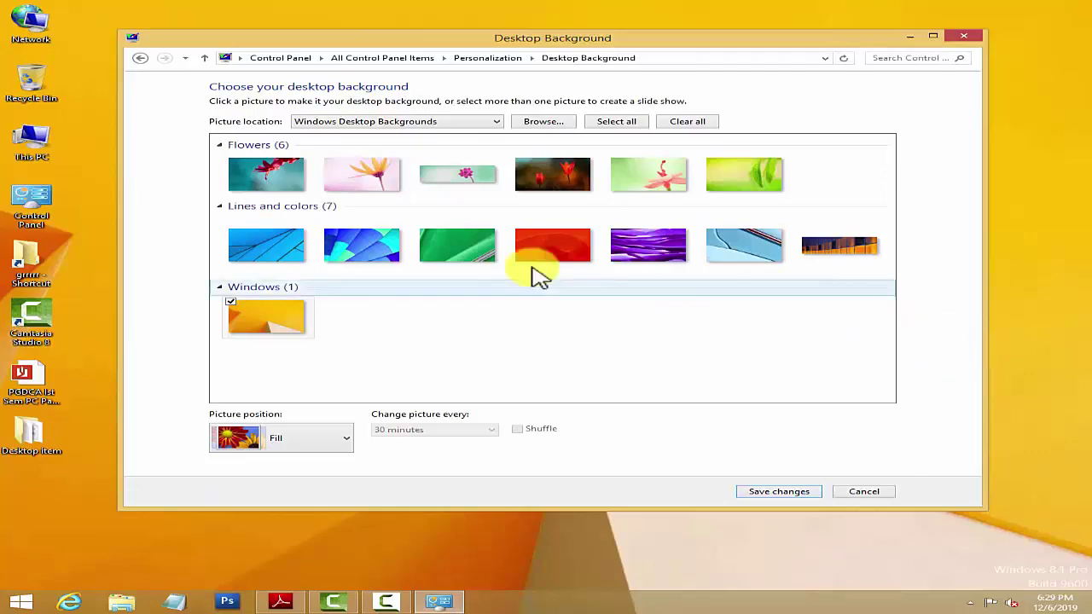
{"action": "left_click", "coordinate": [559, 123]}
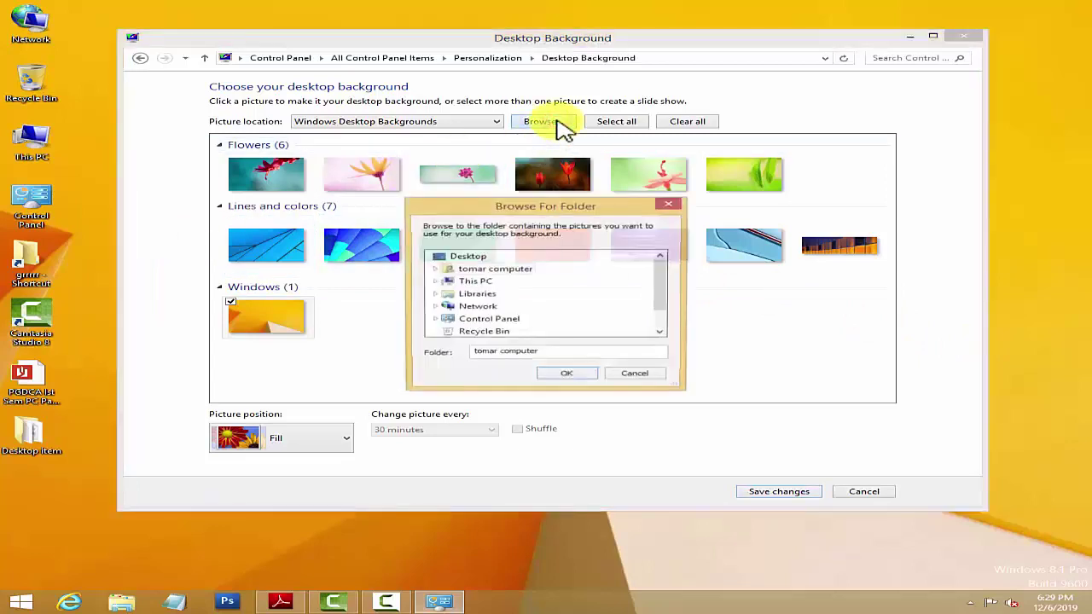
{"action": "left_click", "coordinate": [473, 293]}
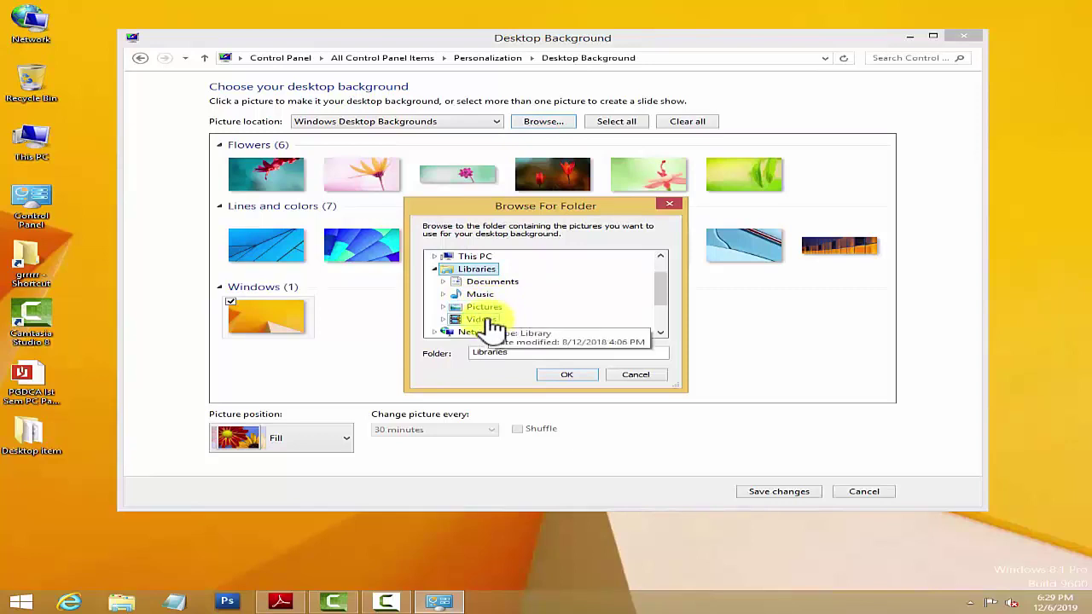
{"action": "left_click", "coordinate": [483, 307]}
{"action": "left_click", "coordinate": [657, 293]}
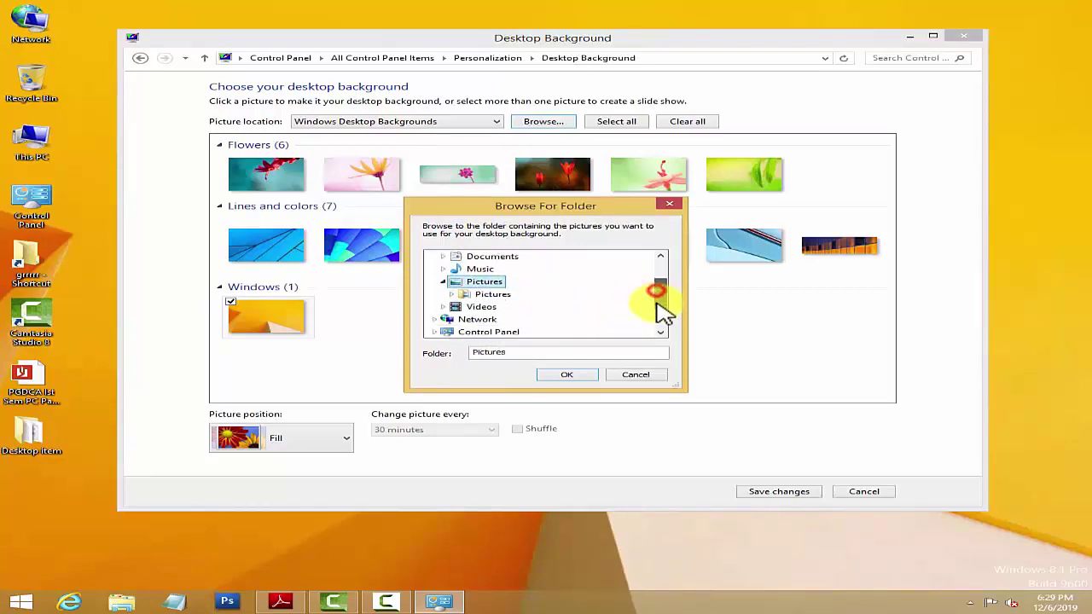
{"action": "left_click", "coordinate": [495, 295]}
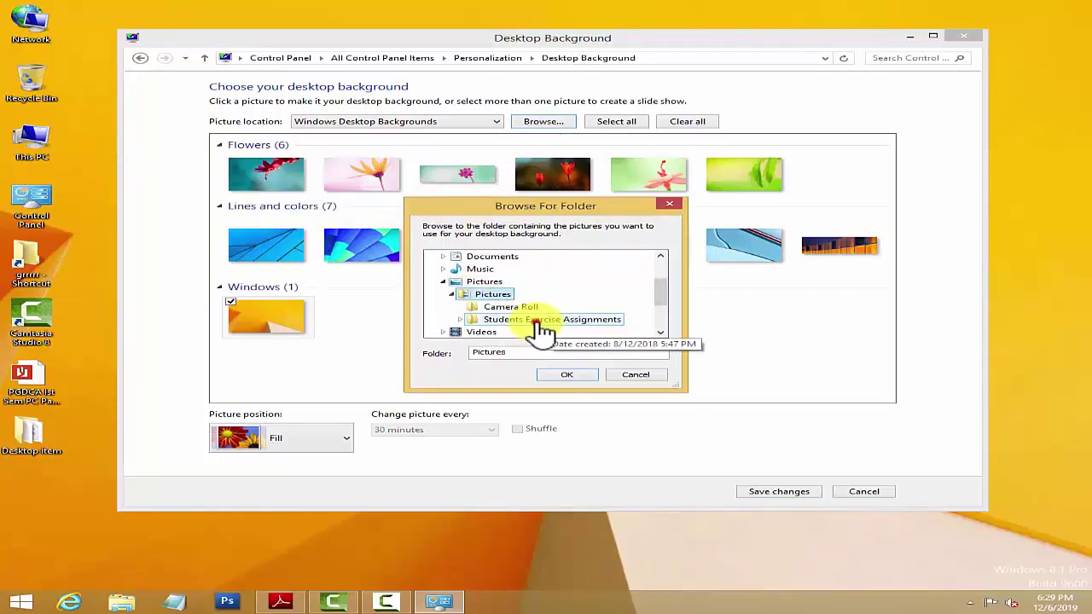
{"action": "left_click", "coordinate": [543, 322]}
{"action": "left_click", "coordinate": [533, 283]}
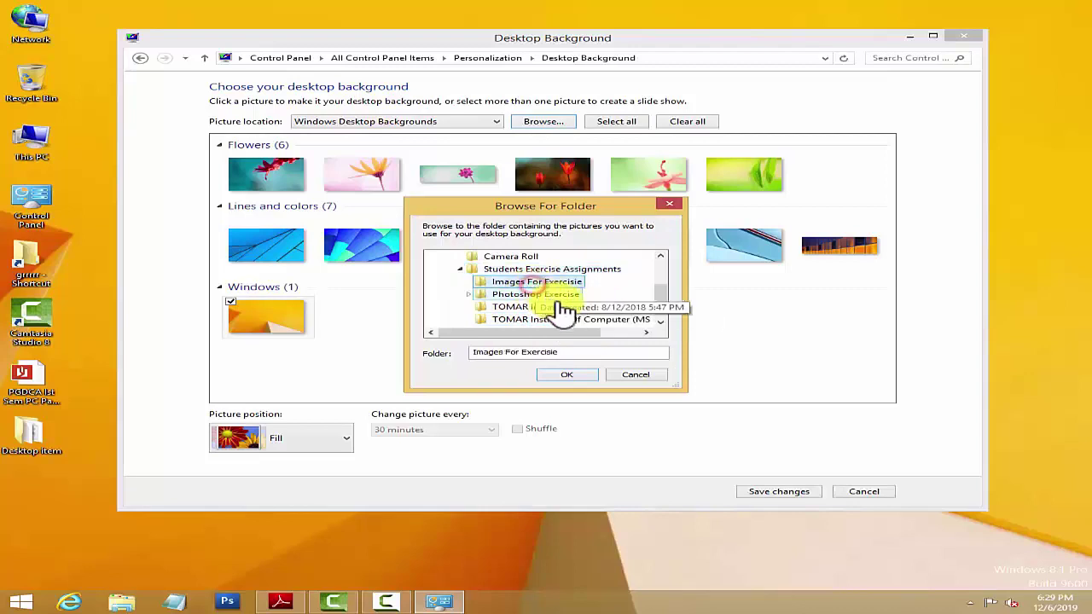
{"action": "left_click", "coordinate": [520, 294]}
{"action": "left_click", "coordinate": [511, 269]}
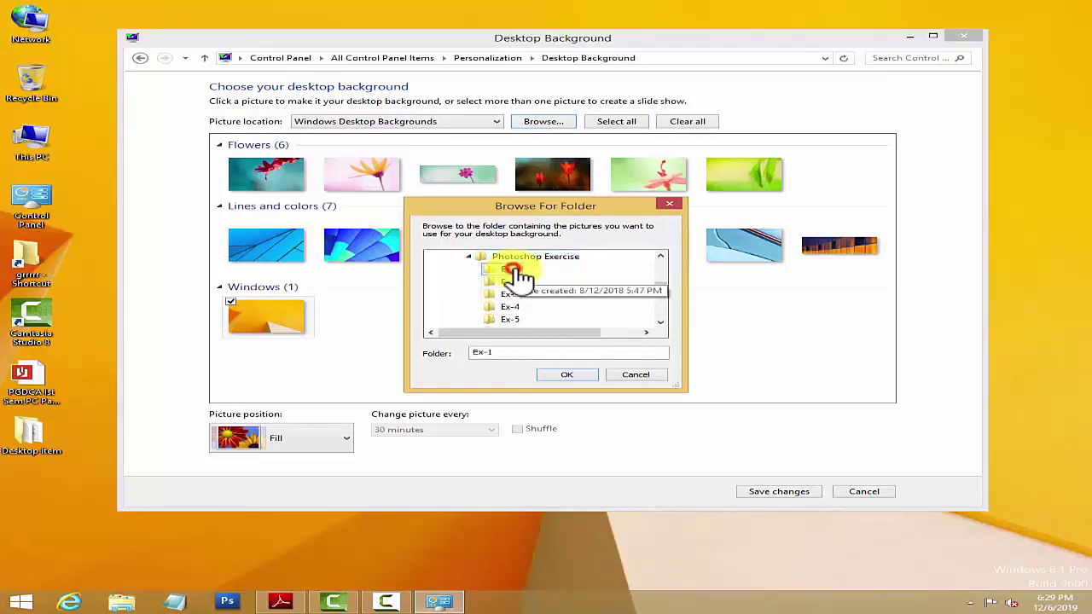
{"action": "left_click", "coordinate": [635, 375]}
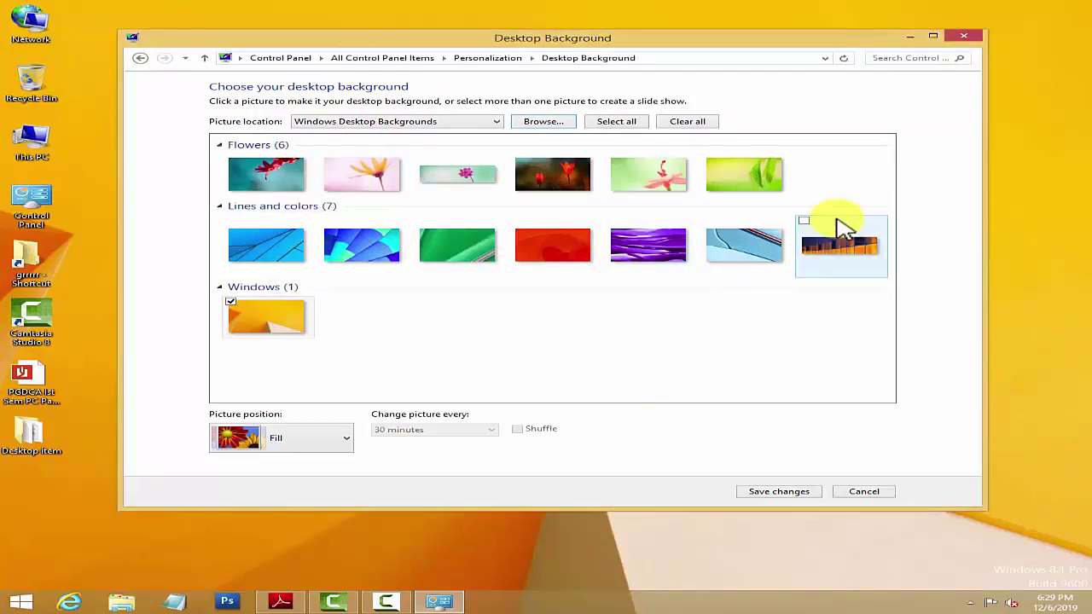
Choose the second Lines and colors picture as desktop background, try the Tile picture position and set it back to Fill.
{"action": "left_click", "coordinate": [384, 263]}
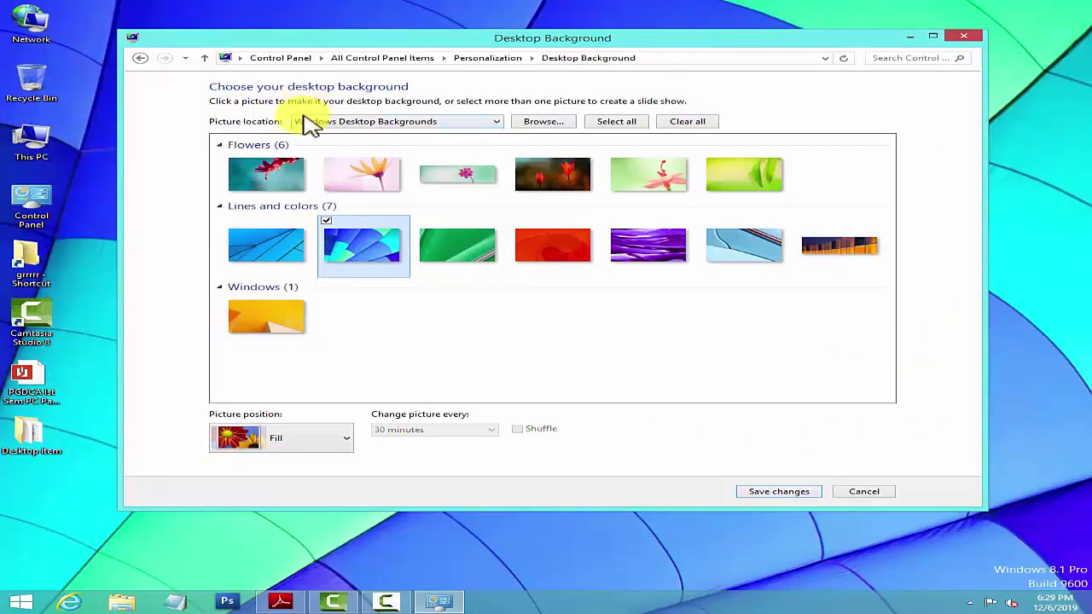
{"action": "left_click", "coordinate": [348, 444]}
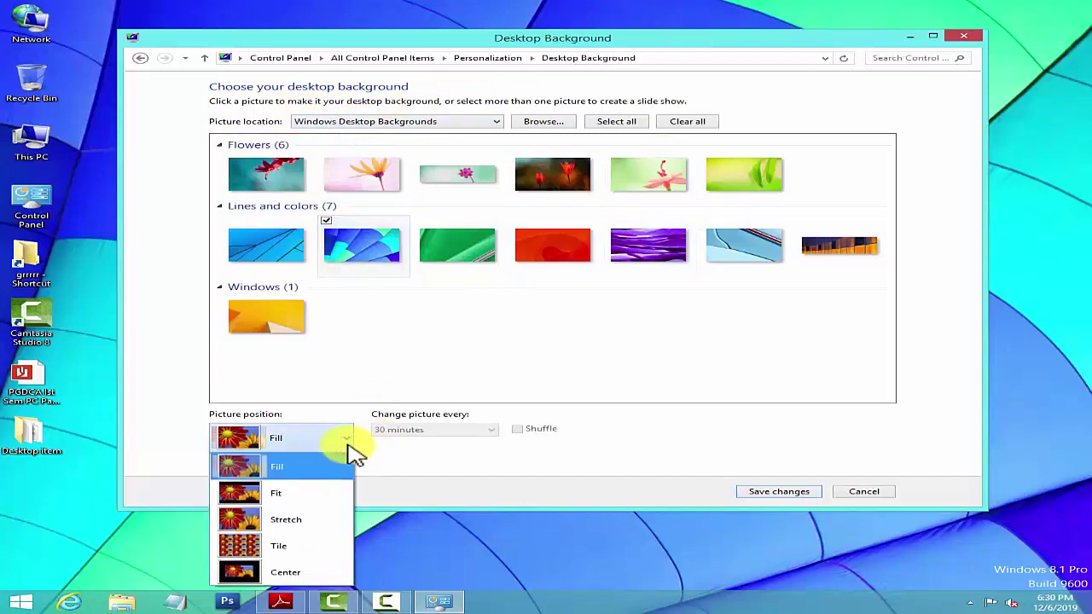
{"action": "left_click", "coordinate": [288, 547]}
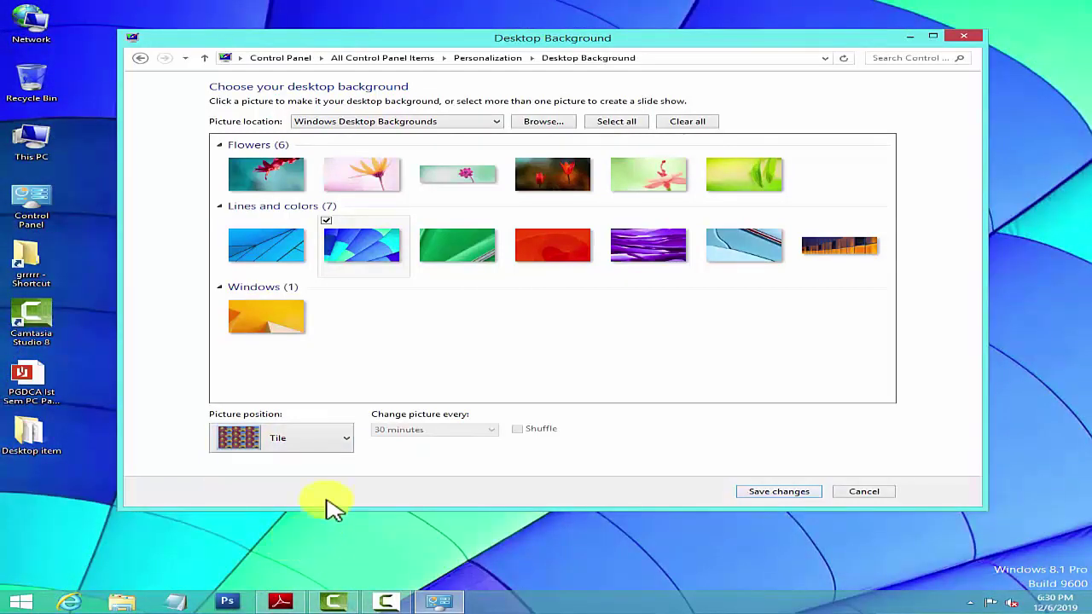
{"action": "left_click", "coordinate": [333, 445]}
{"action": "left_click", "coordinate": [324, 467]}
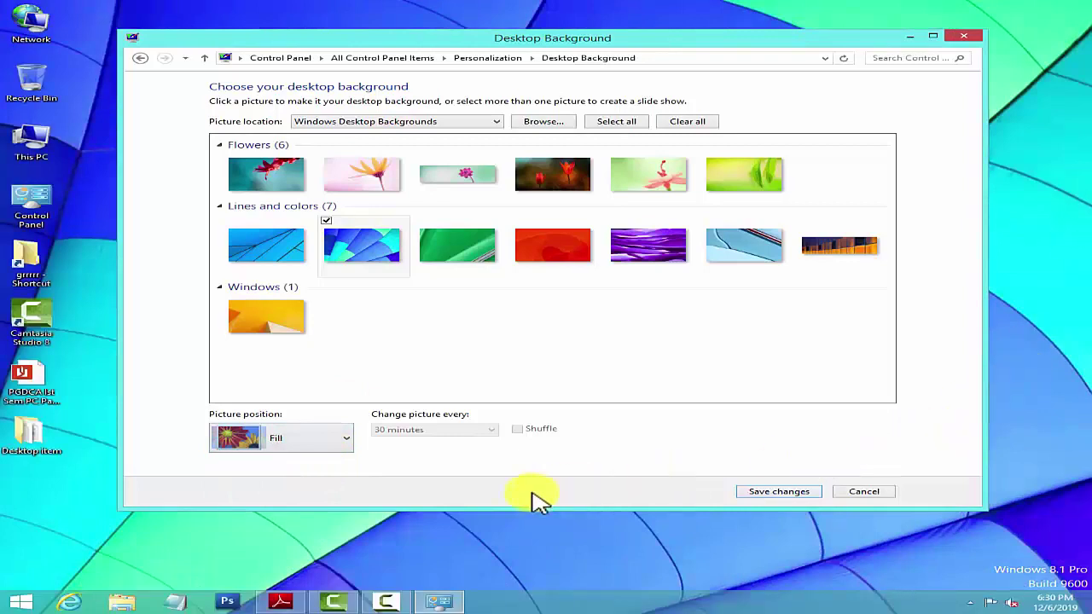
Save the desktop background changes.
{"action": "left_click", "coordinate": [772, 494]}
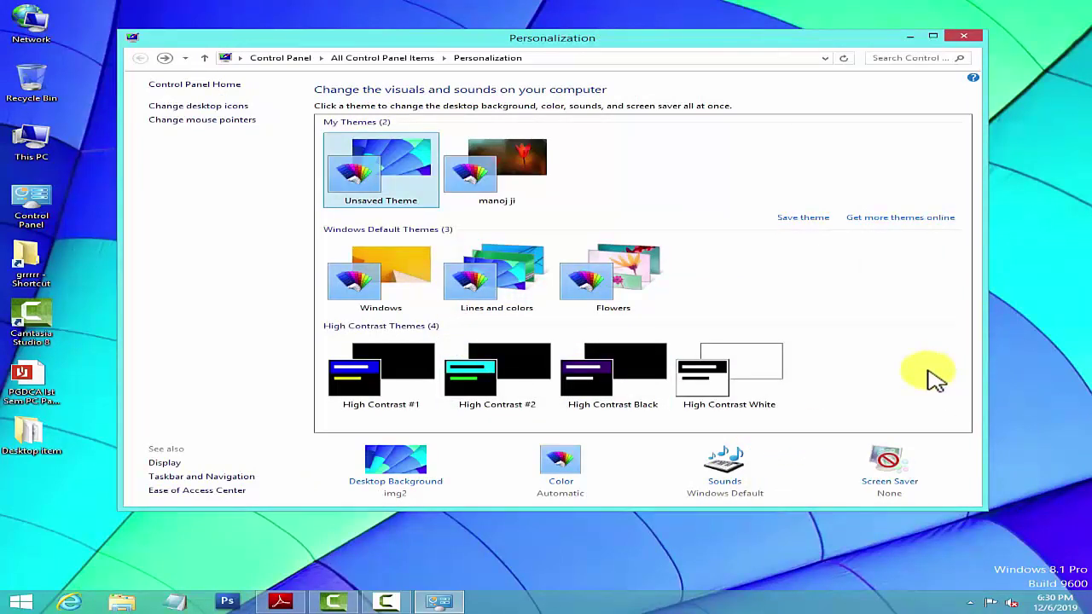
Try pink, orange and green for the window borders and taskbar, and save the yellow Color 4 as their color.
{"action": "left_click", "coordinate": [559, 469]}
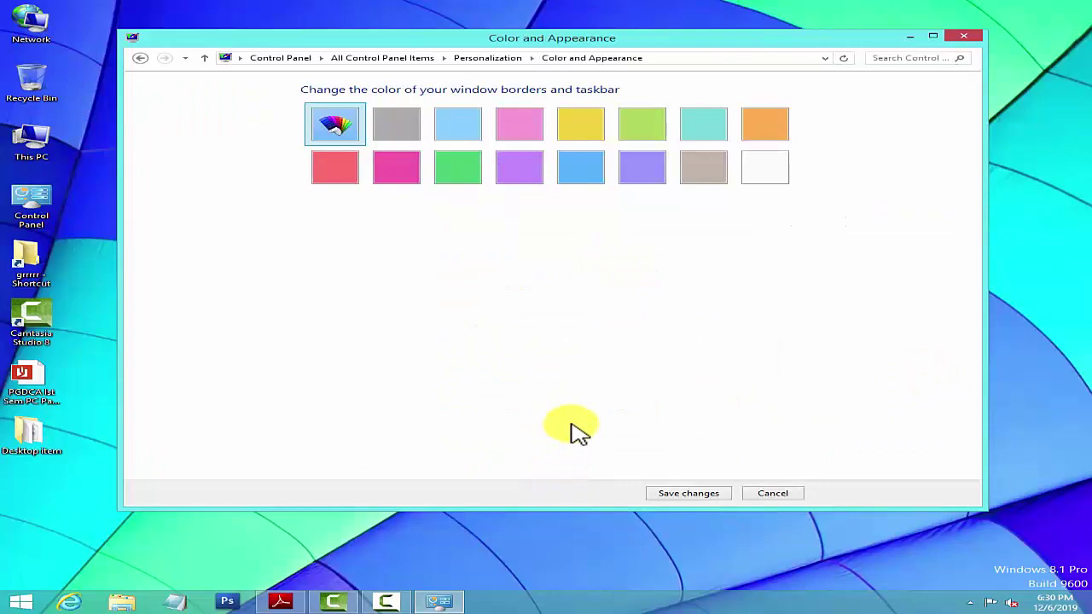
{"action": "left_click", "coordinate": [403, 174]}
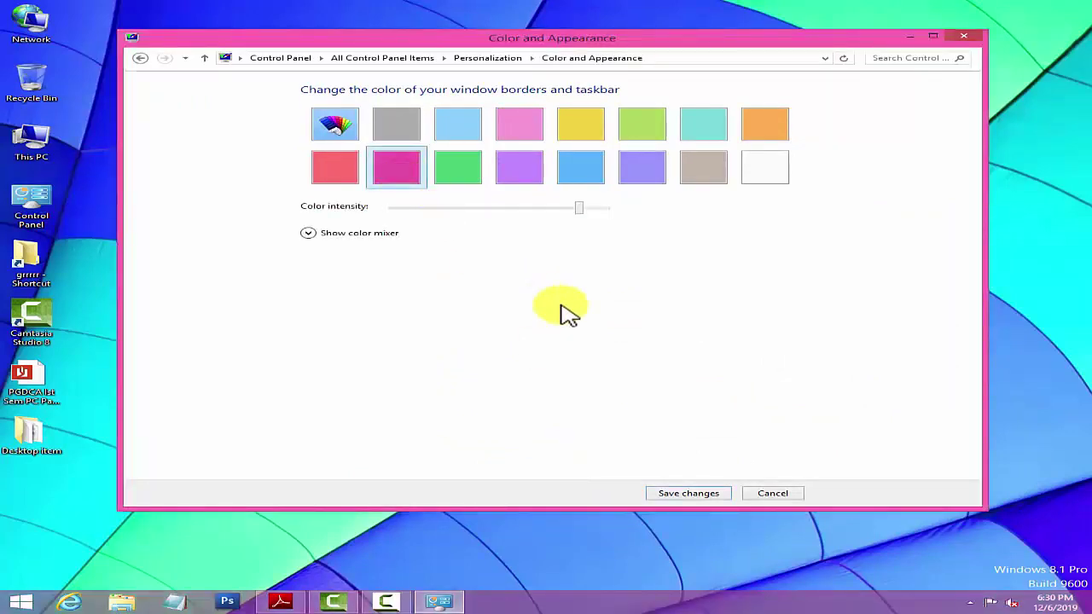
{"action": "left_click", "coordinate": [778, 127]}
{"action": "left_click", "coordinate": [627, 126]}
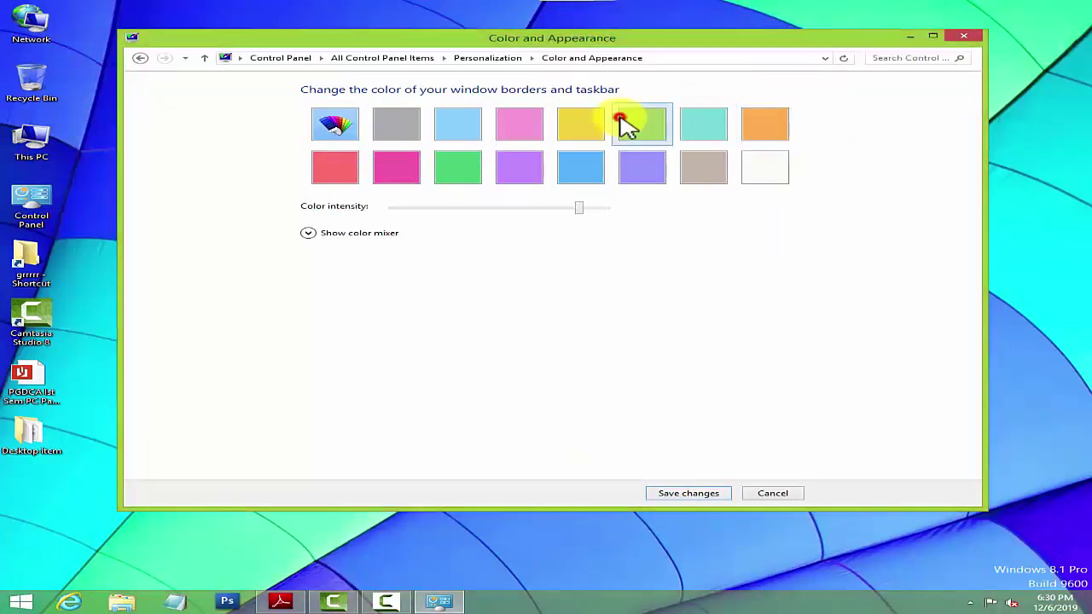
{"action": "left_click", "coordinate": [587, 126]}
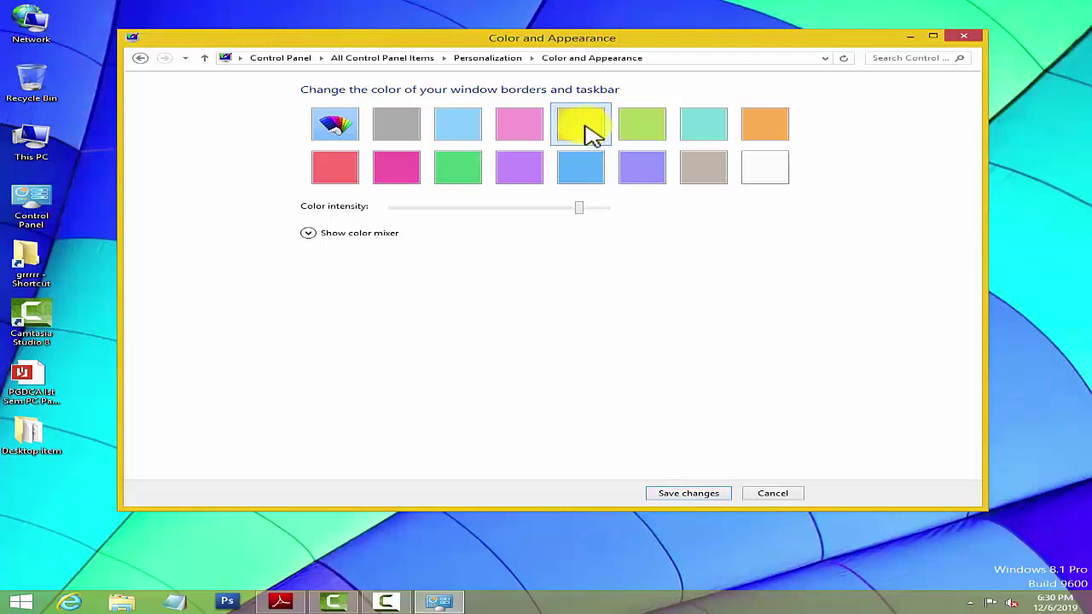
{"action": "left_click", "coordinate": [713, 496]}
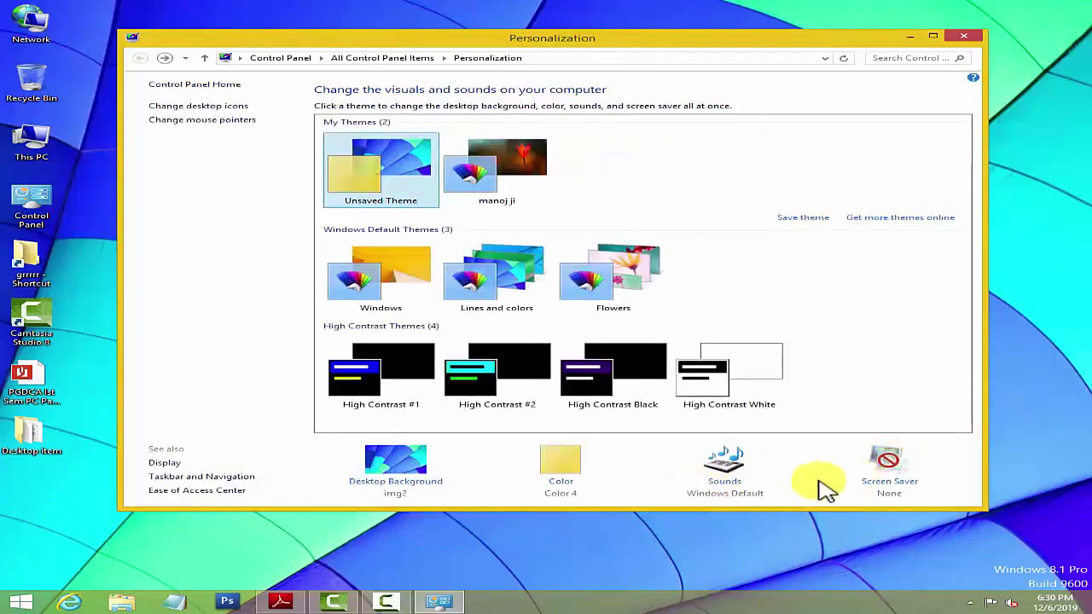
Examine the sound scheme setting and the program events in the Sound settings, and close them without saving changes.
{"action": "left_click", "coordinate": [722, 466]}
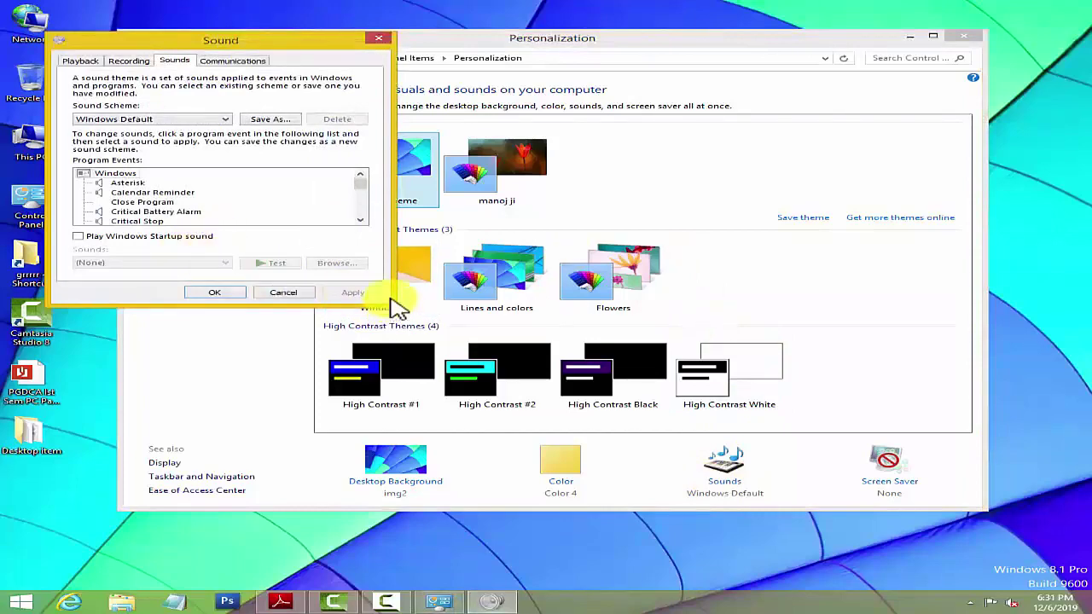
{"action": "left_click_drag", "start_coordinate": [217, 40], "coordinate": [692, 122]}
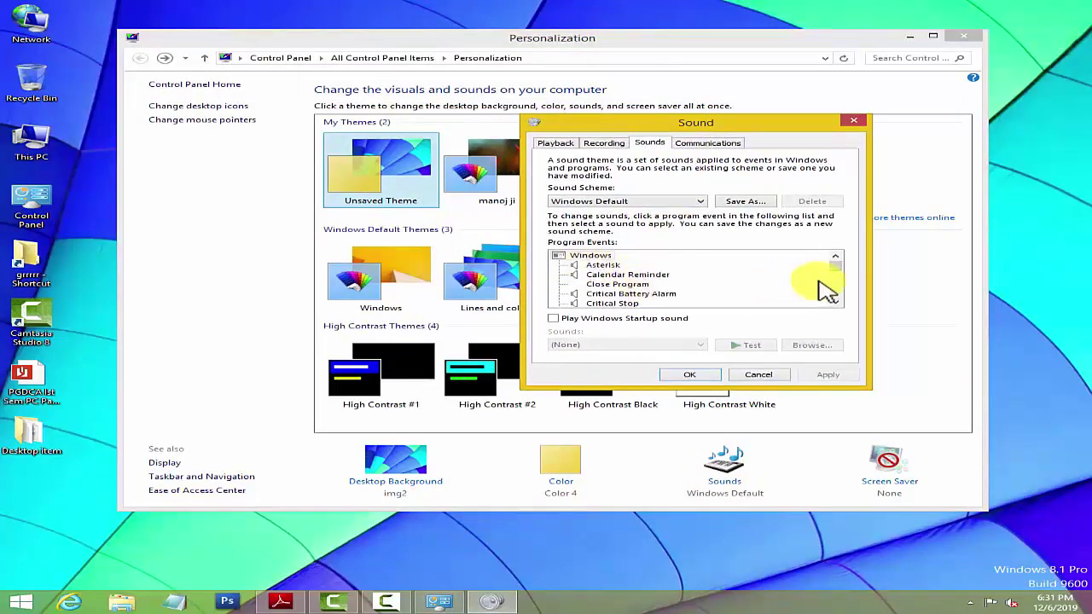
{"action": "left_click", "coordinate": [699, 202]}
{"action": "left_click", "coordinate": [699, 203]}
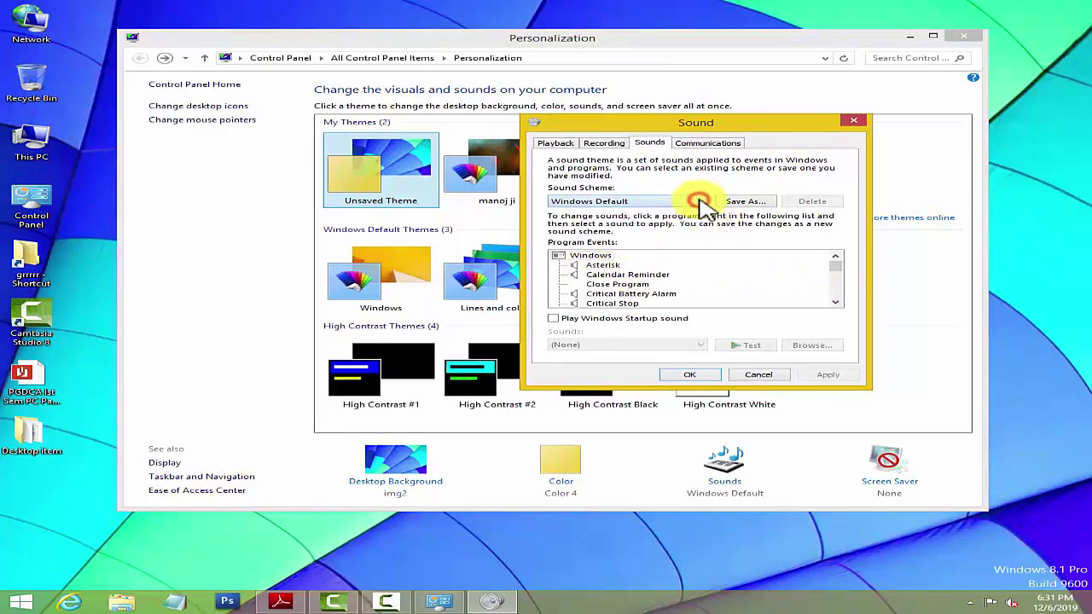
{"action": "left_click", "coordinate": [835, 303]}
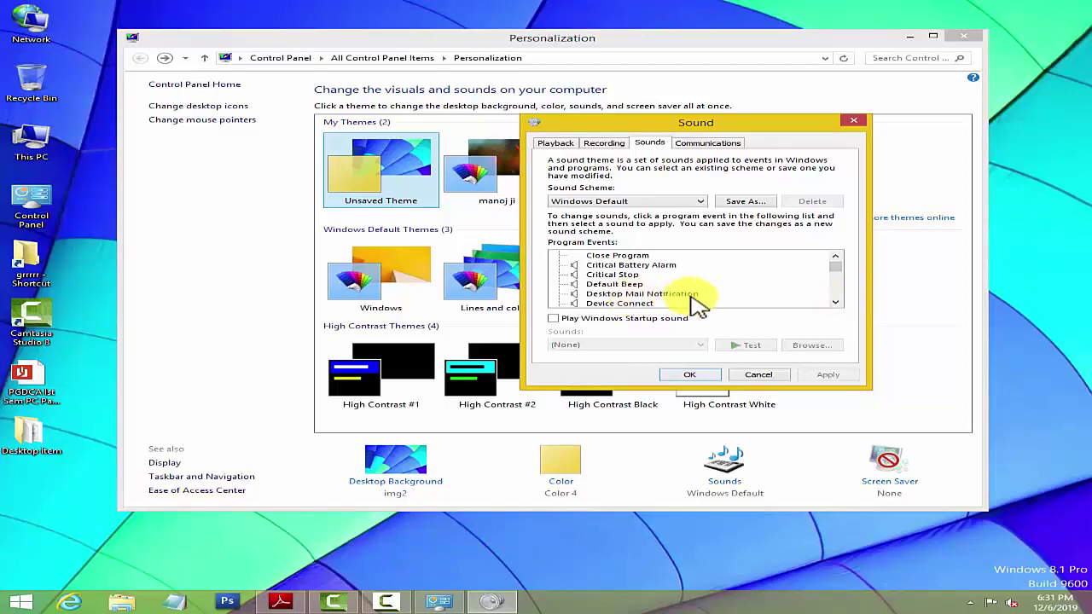
{"action": "left_click", "coordinate": [835, 303]}
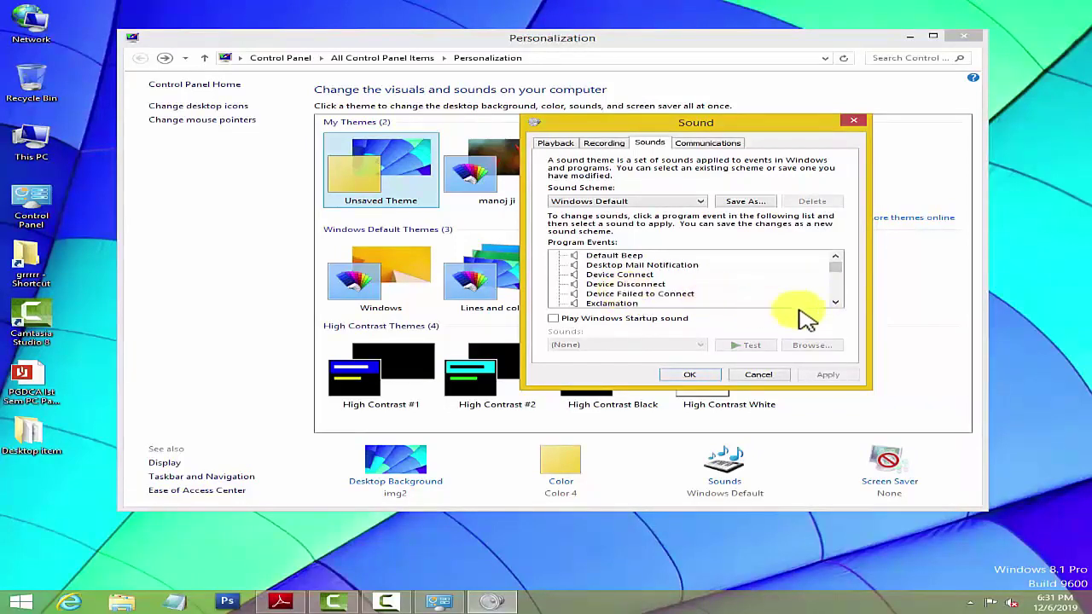
{"action": "left_click", "coordinate": [835, 302]}
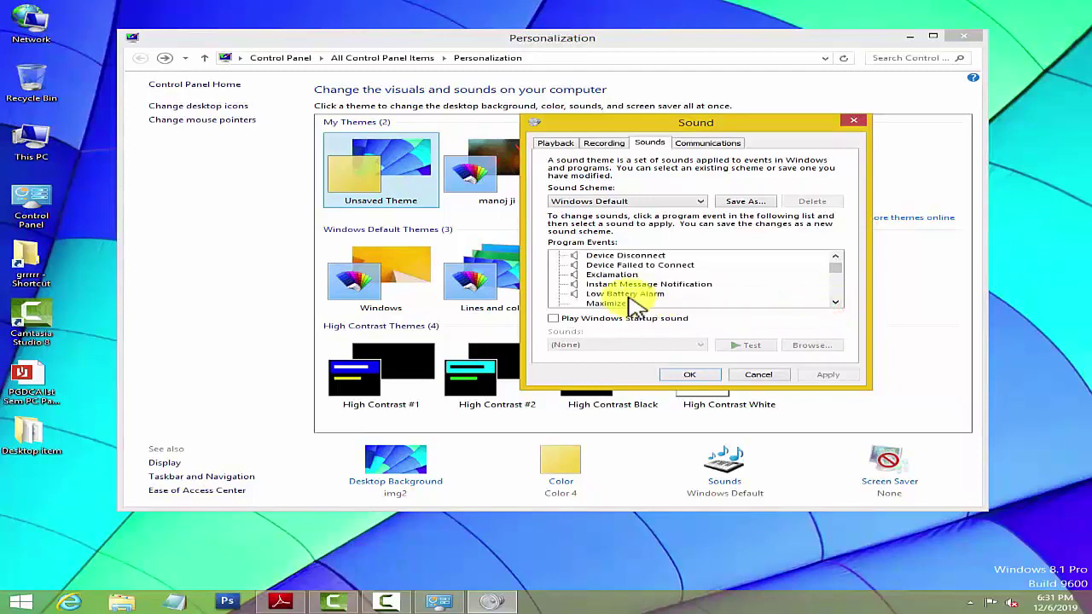
{"action": "left_click", "coordinate": [835, 303]}
{"action": "left_click", "coordinate": [835, 303]}
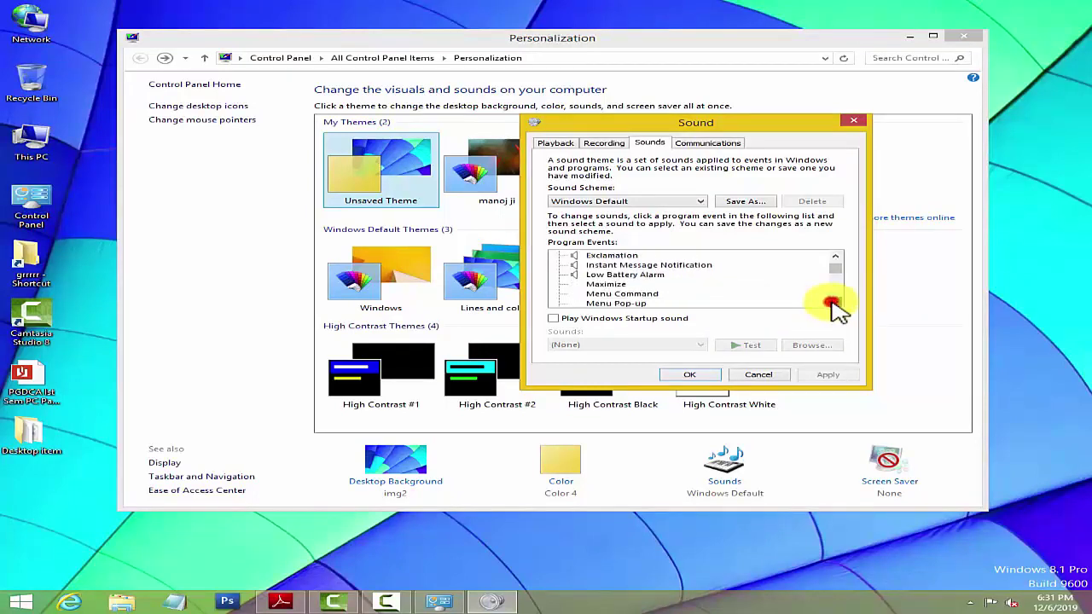
{"action": "left_click", "coordinate": [835, 303]}
{"action": "left_click", "coordinate": [835, 303]}
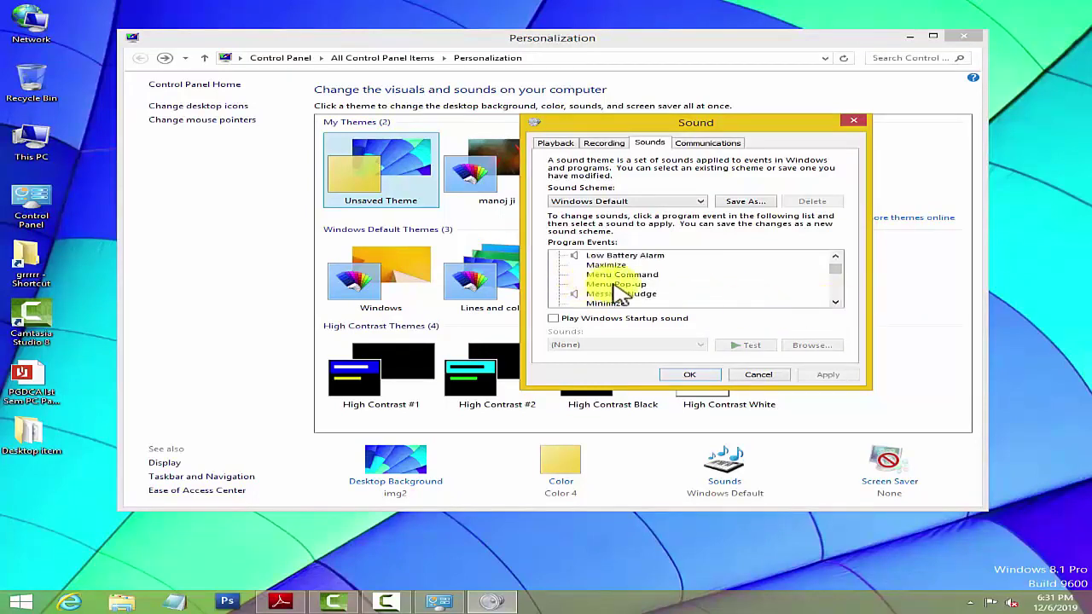
{"action": "left_click", "coordinate": [835, 303]}
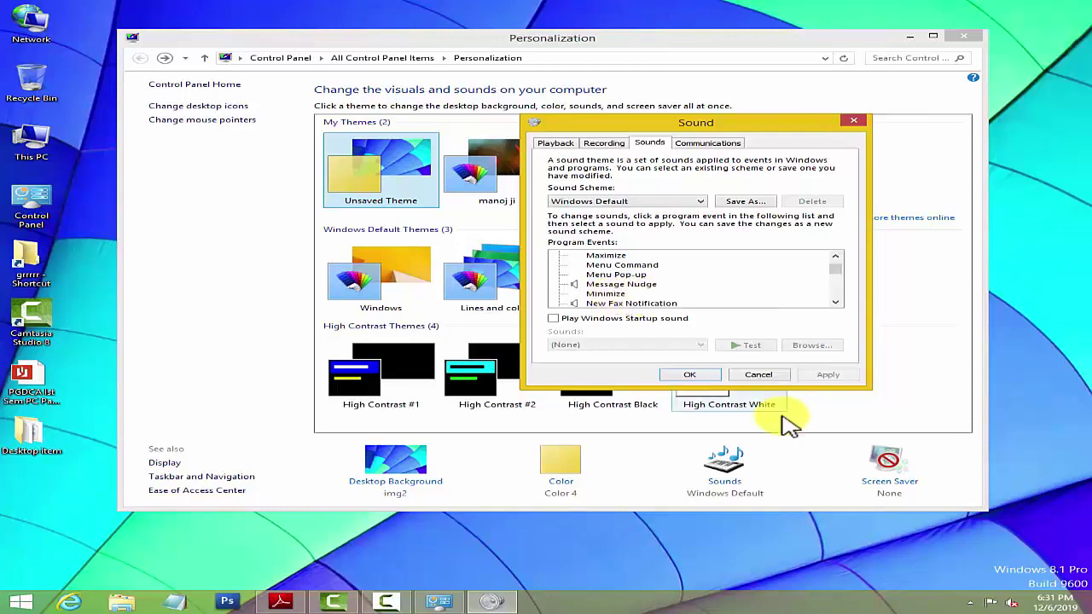
{"action": "left_click", "coordinate": [758, 376]}
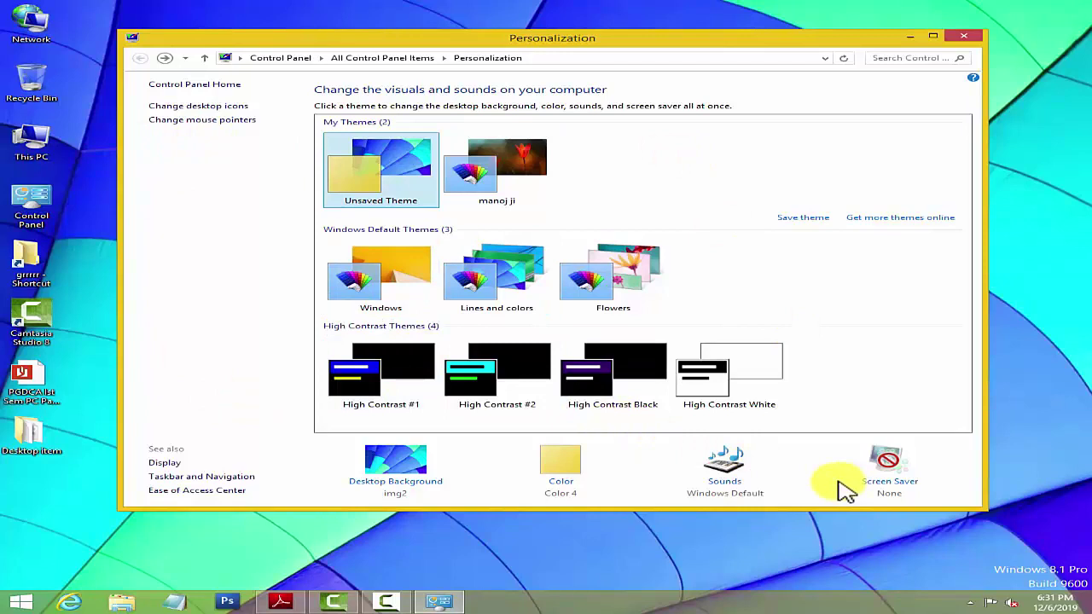
Open the screen saver settings and try the Bubbles, Photos and Ribbons screen savers.
{"action": "left_click", "coordinate": [887, 482]}
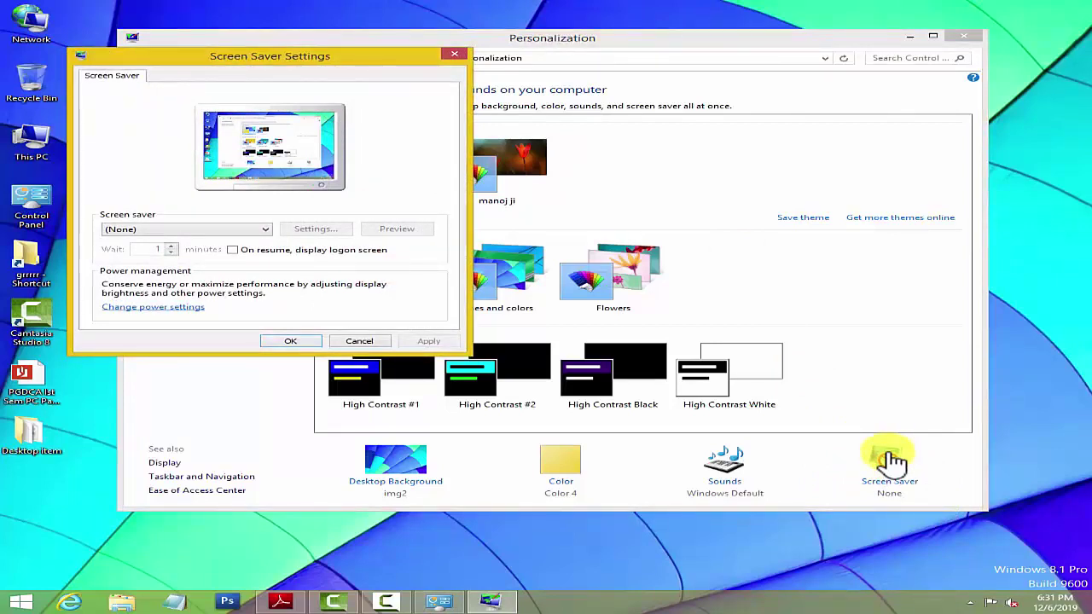
{"action": "left_click", "coordinate": [260, 230]}
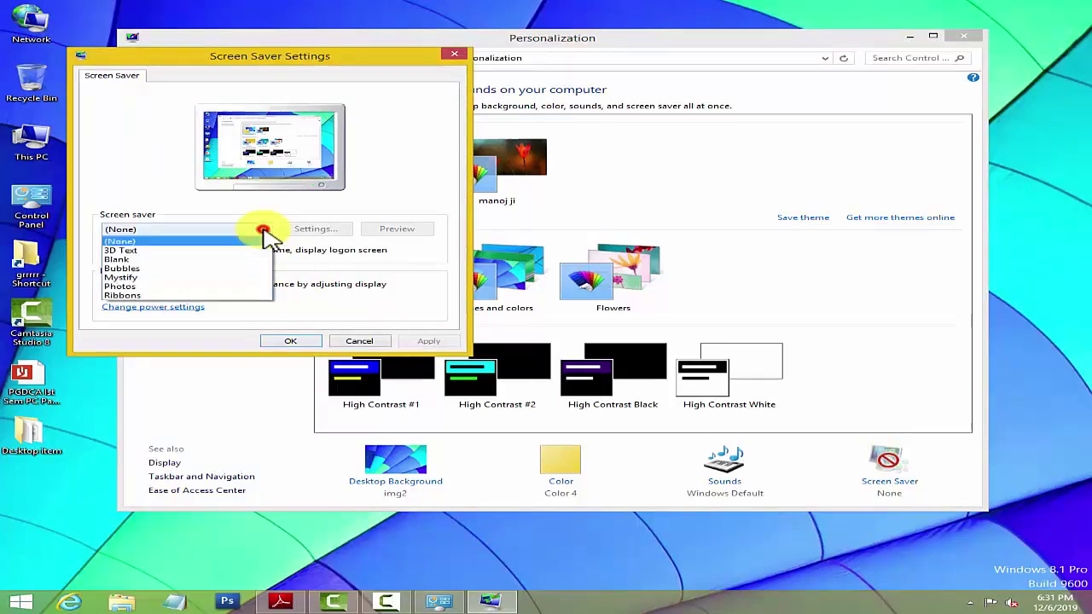
{"action": "left_click", "coordinate": [163, 268]}
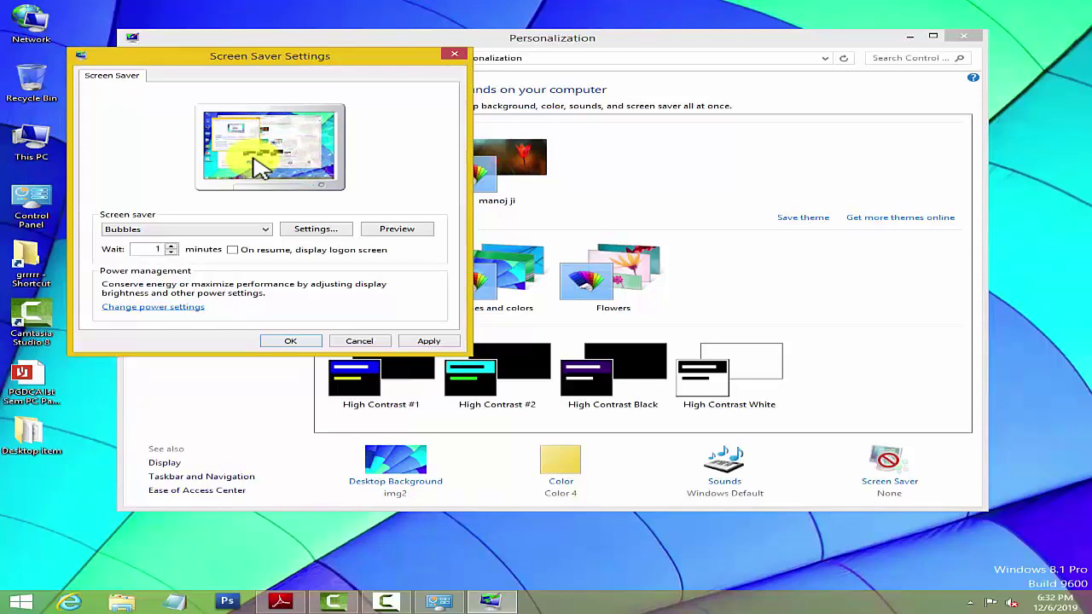
{"action": "left_click", "coordinate": [220, 232]}
{"action": "left_click", "coordinate": [162, 290]}
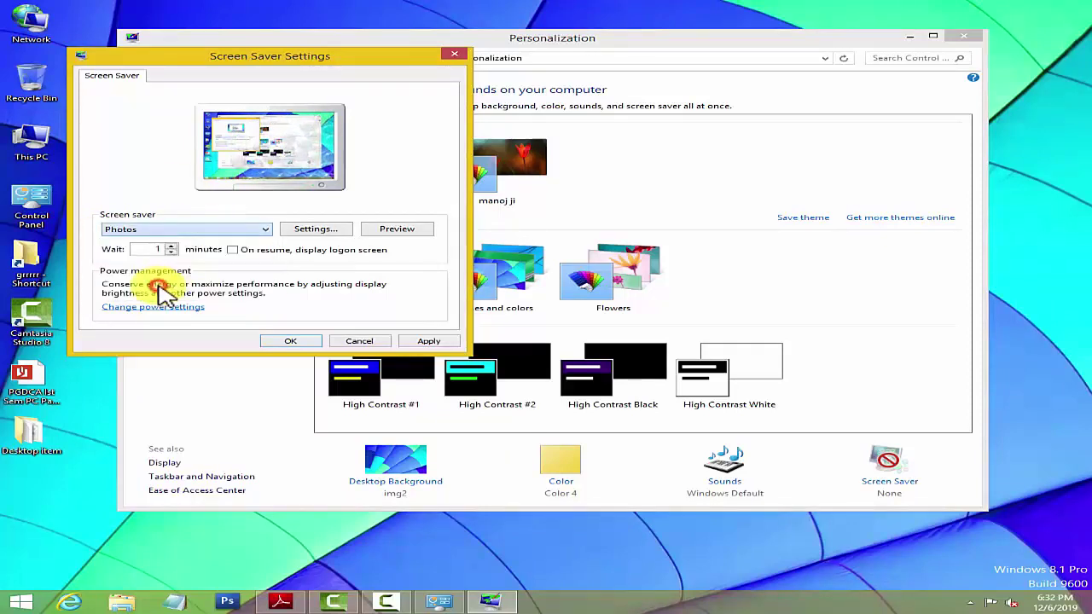
{"action": "left_click", "coordinate": [223, 230]}
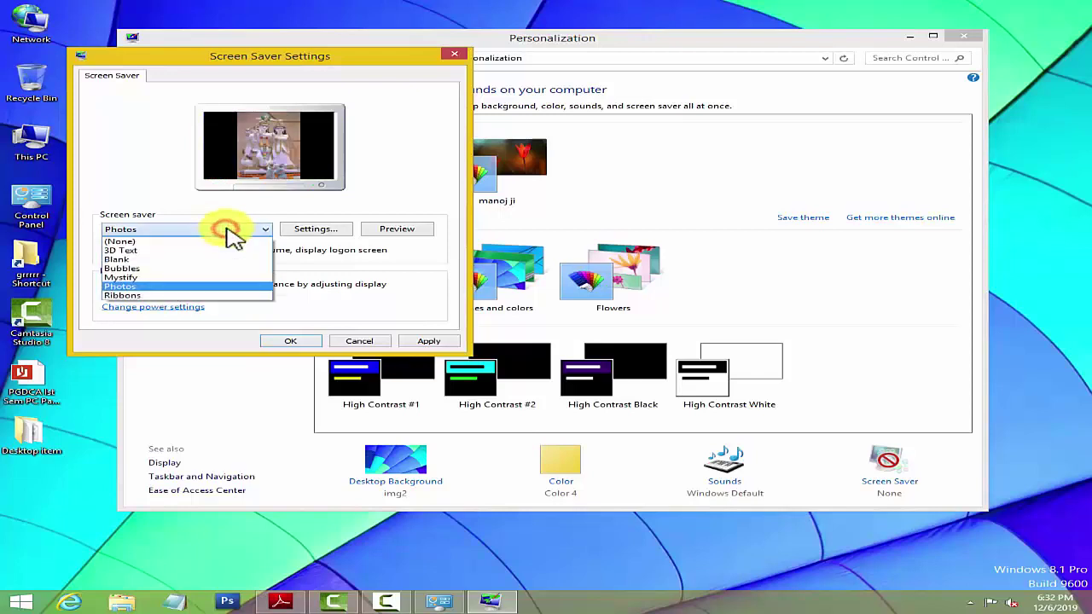
{"action": "left_click", "coordinate": [162, 296]}
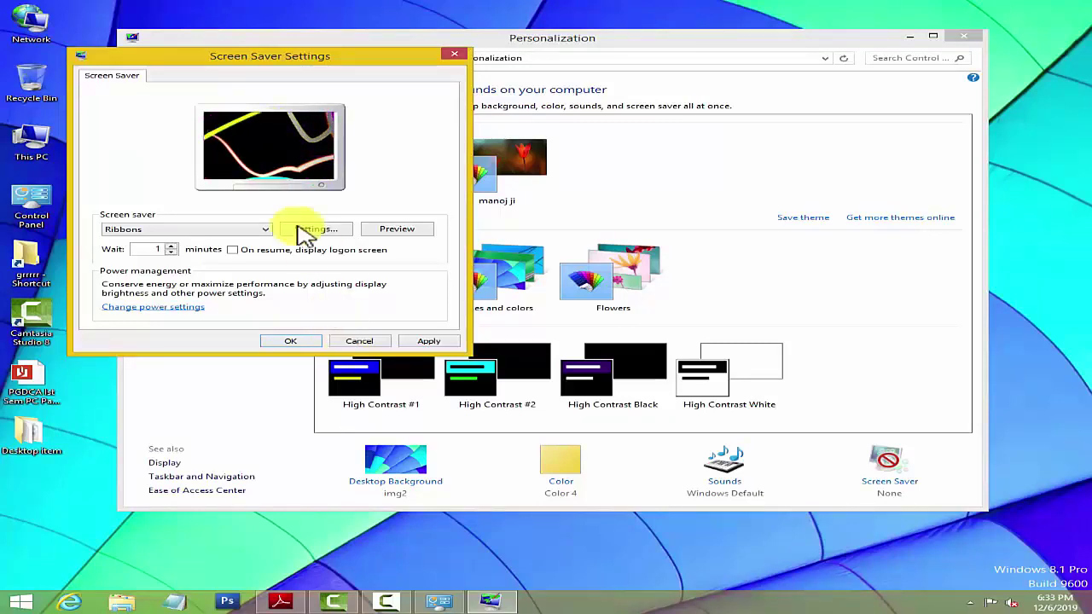
Check the options of the Ribbons screen saver and cancel out of the screen saver settings.
{"action": "left_click", "coordinate": [340, 229]}
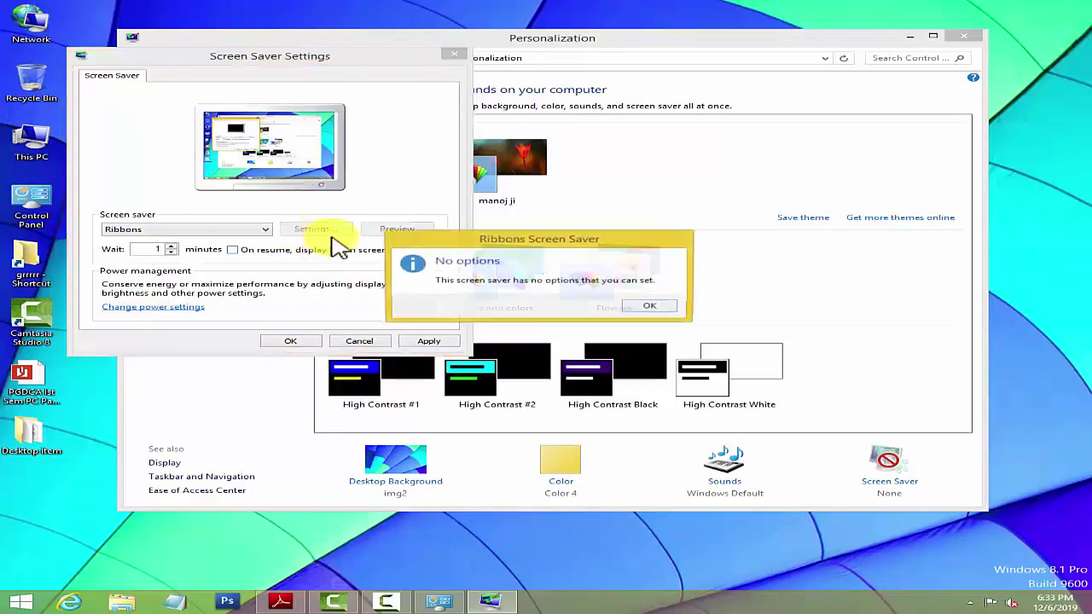
{"action": "left_click", "coordinate": [640, 306]}
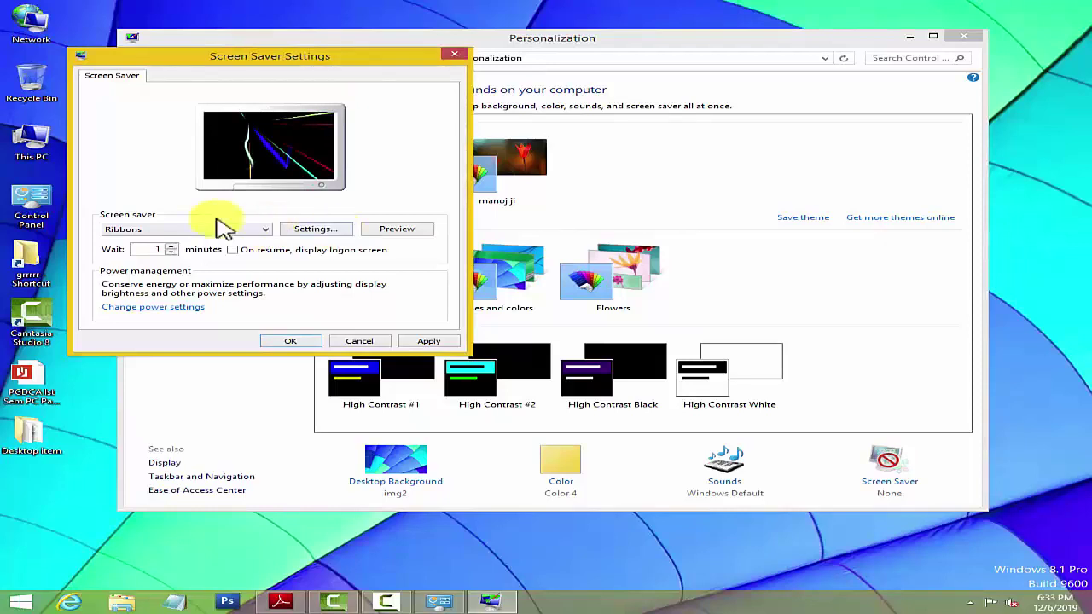
{"action": "left_click", "coordinate": [428, 343]}
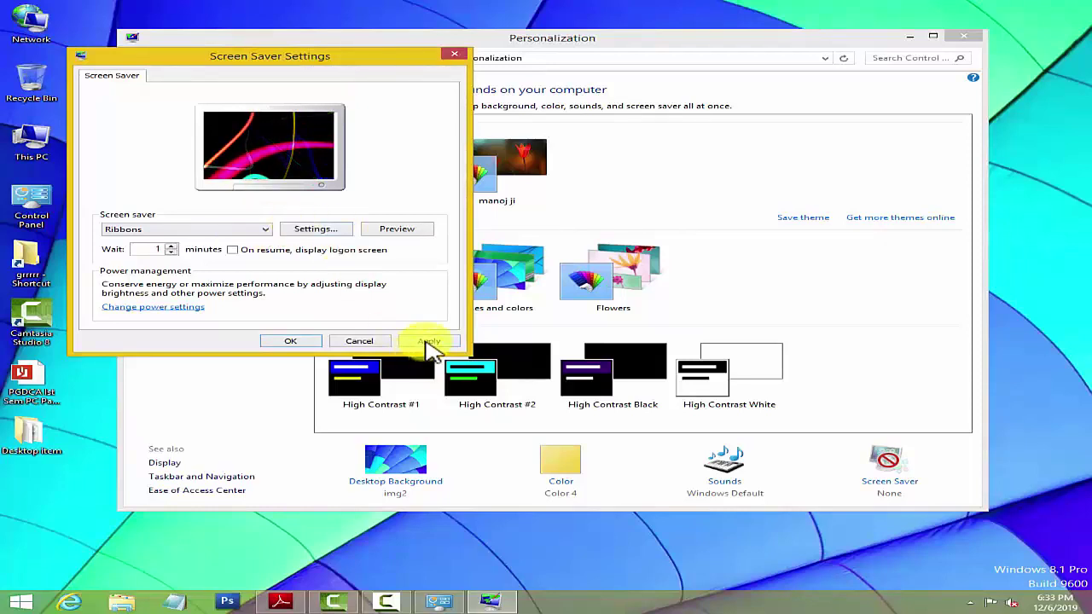
{"action": "left_click", "coordinate": [359, 340]}
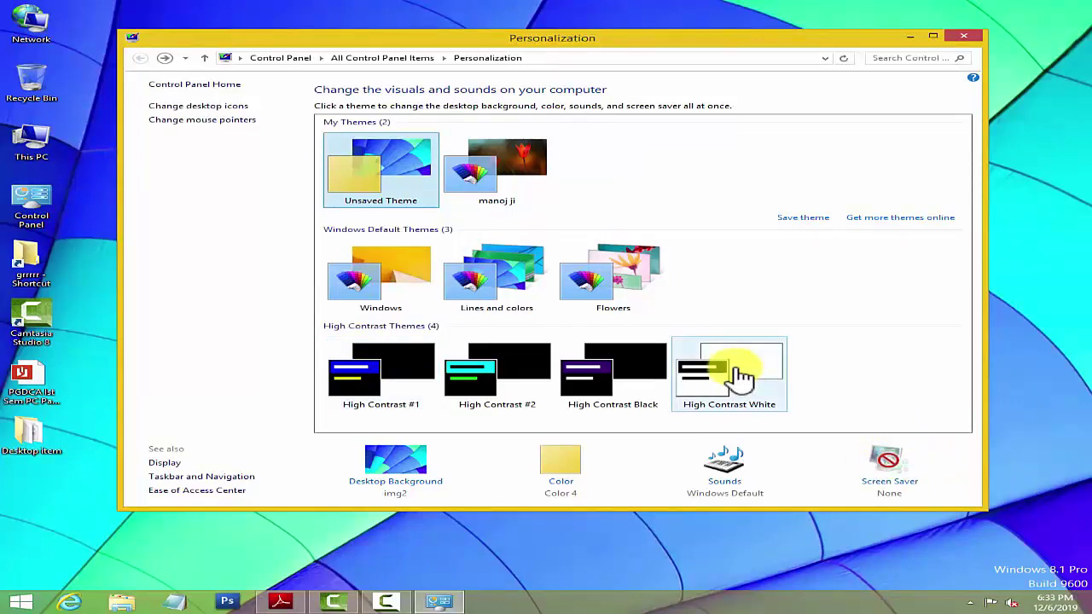
Review the resolution and orientation choices in the display's Screen Resolution settings, and return to the Display page unchanged.
{"action": "left_click", "coordinate": [169, 463]}
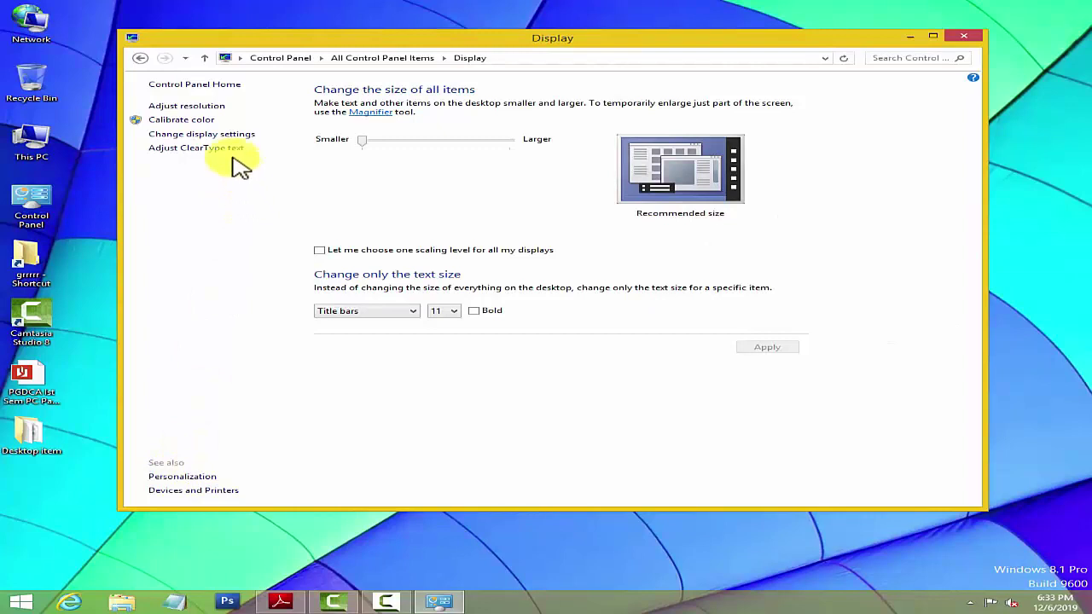
{"action": "left_click", "coordinate": [200, 105]}
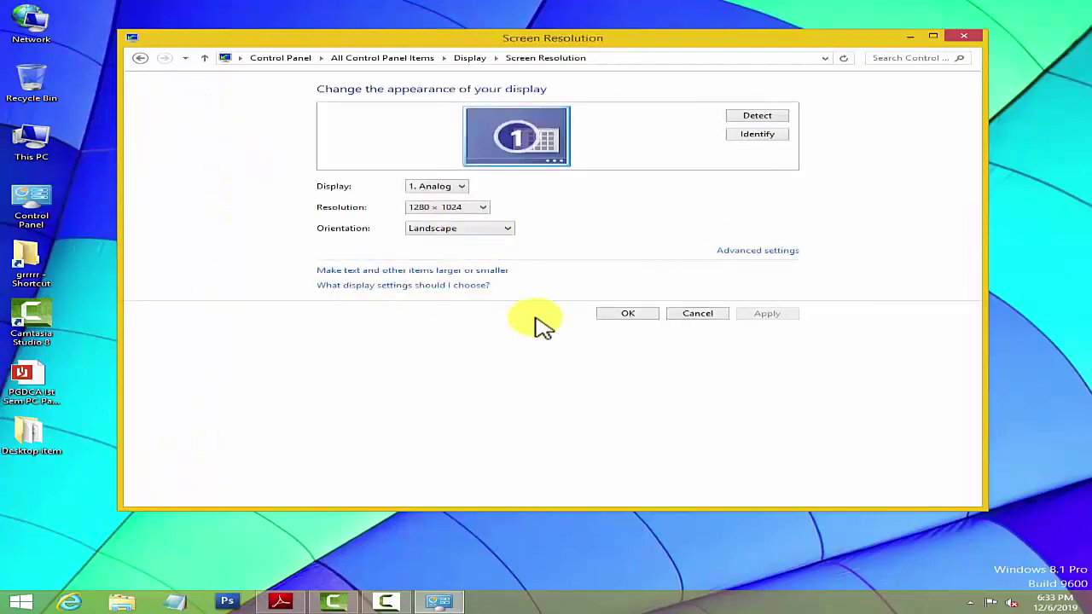
{"action": "left_click", "coordinate": [487, 207]}
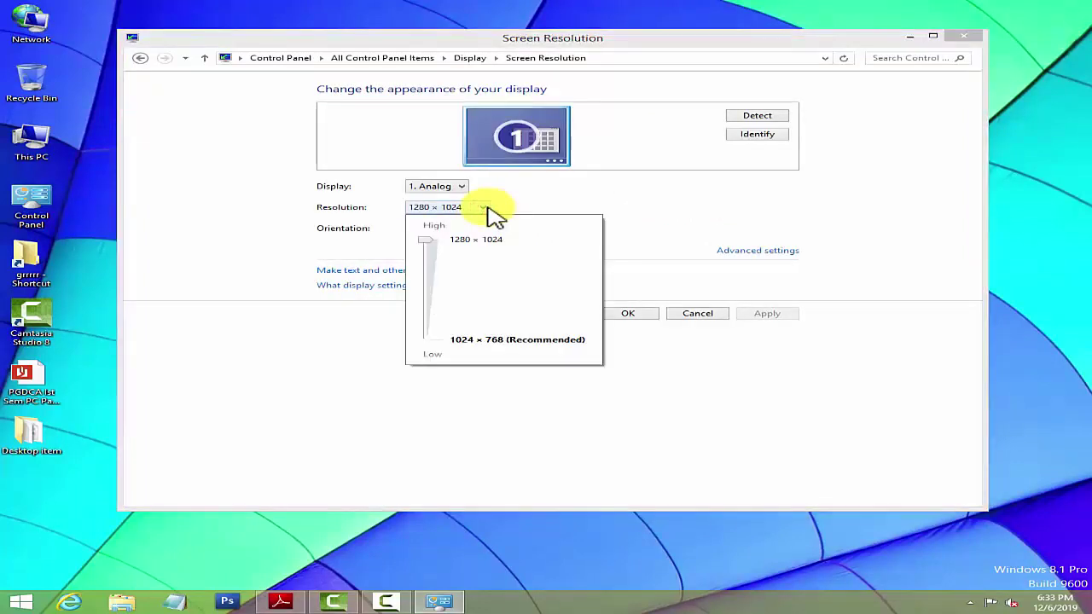
{"action": "left_click", "coordinate": [487, 210]}
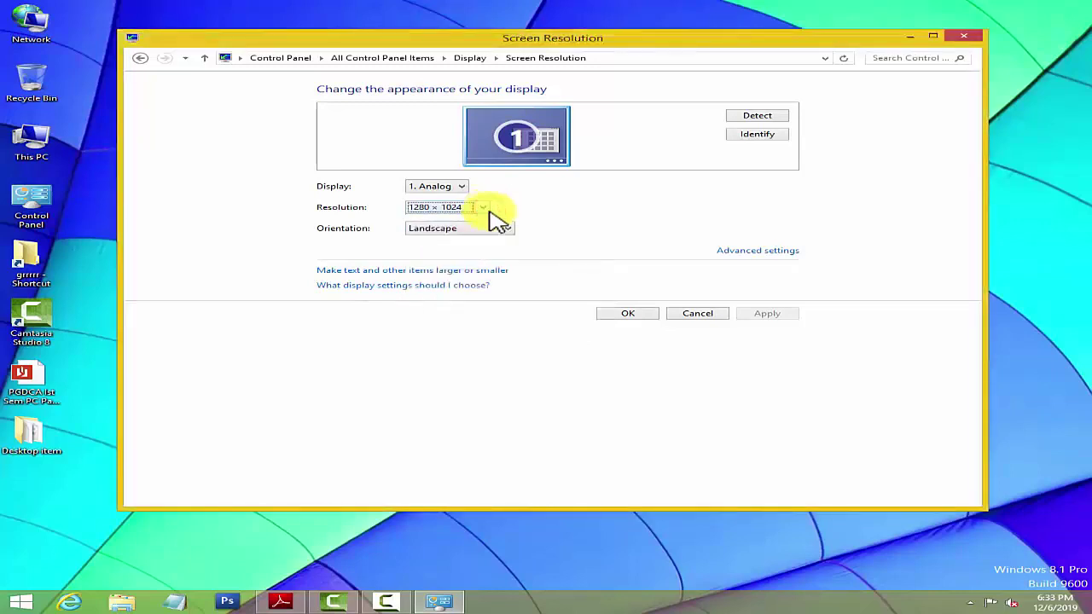
{"action": "left_click", "coordinate": [504, 228]}
{"action": "left_click", "coordinate": [507, 230]}
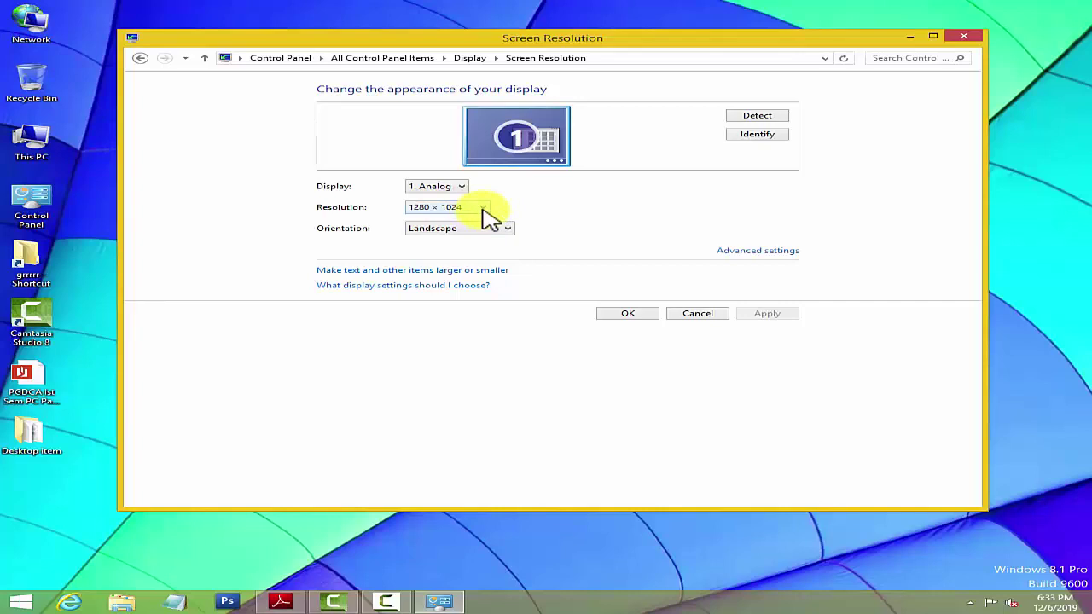
{"action": "left_click", "coordinate": [141, 57]}
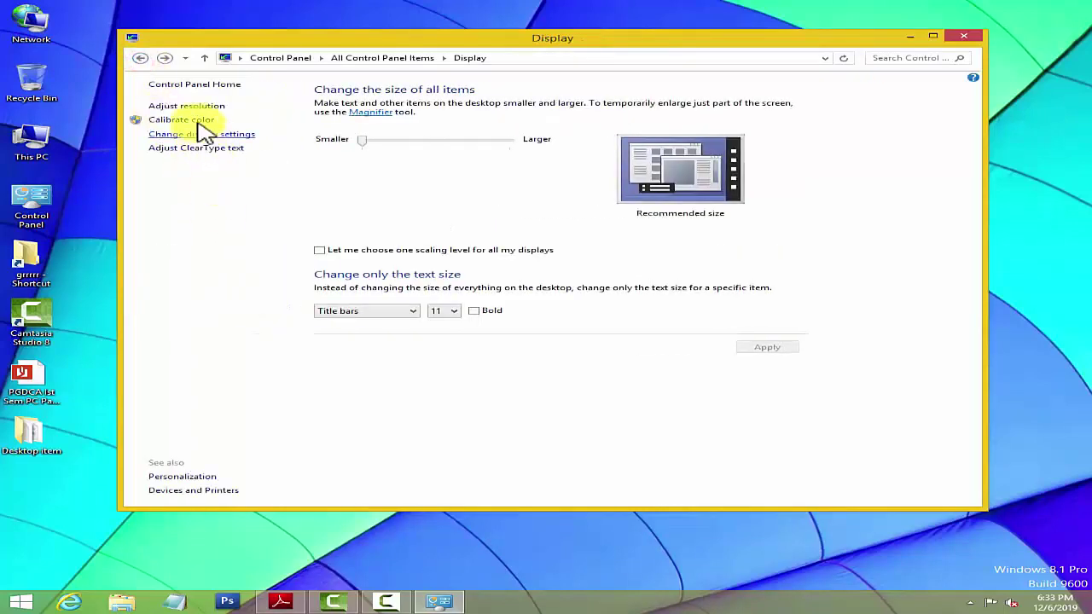
Open the display color calibration wizard, close it without calibrating, and open the display settings.
{"action": "left_click", "coordinate": [181, 120]}
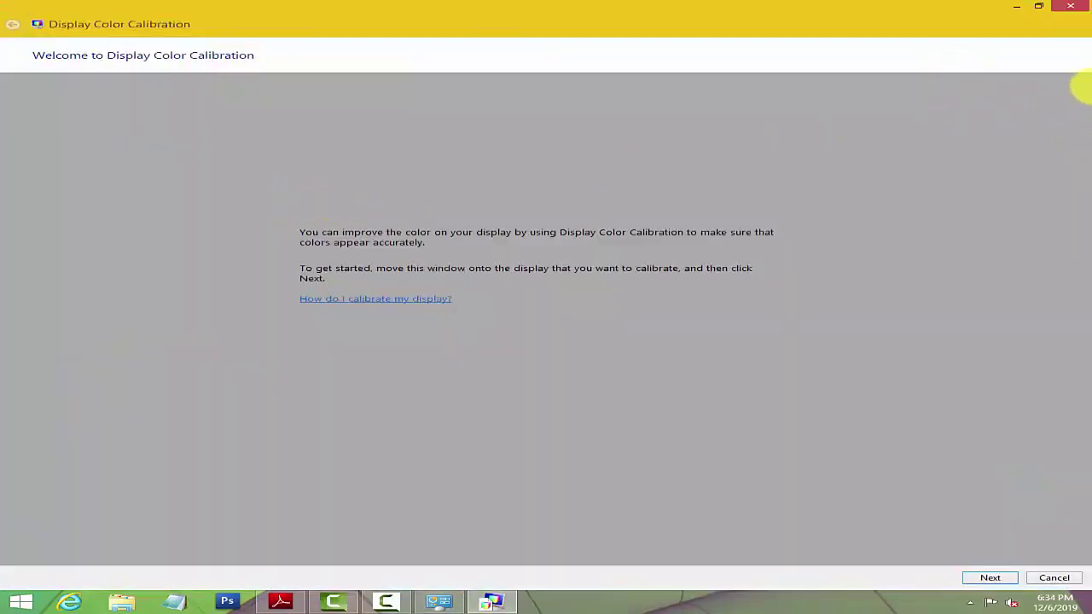
{"action": "left_click", "coordinate": [1080, 12]}
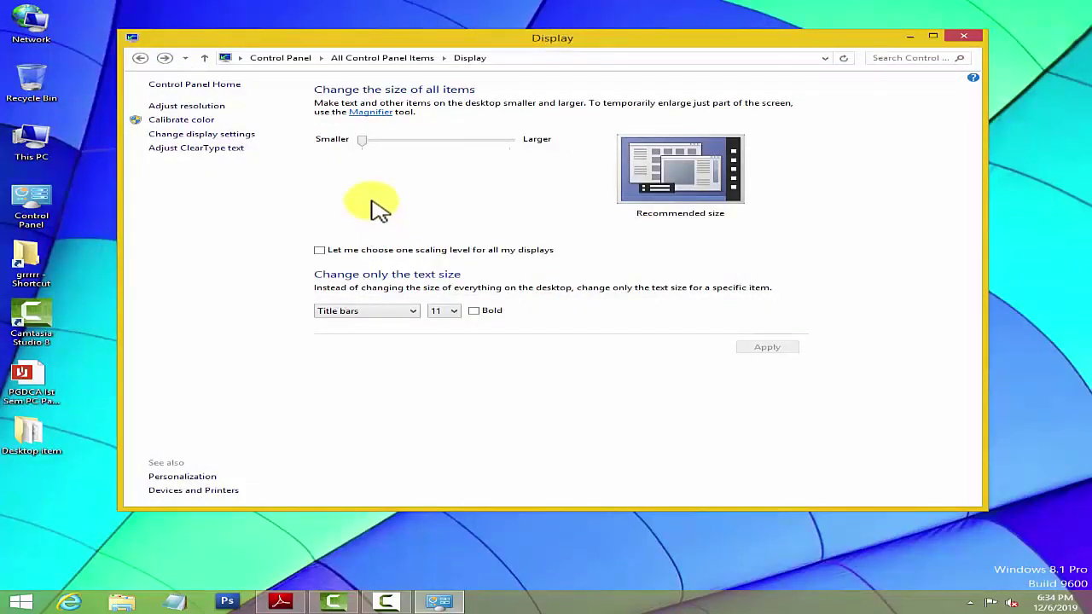
{"action": "left_click", "coordinate": [205, 134]}
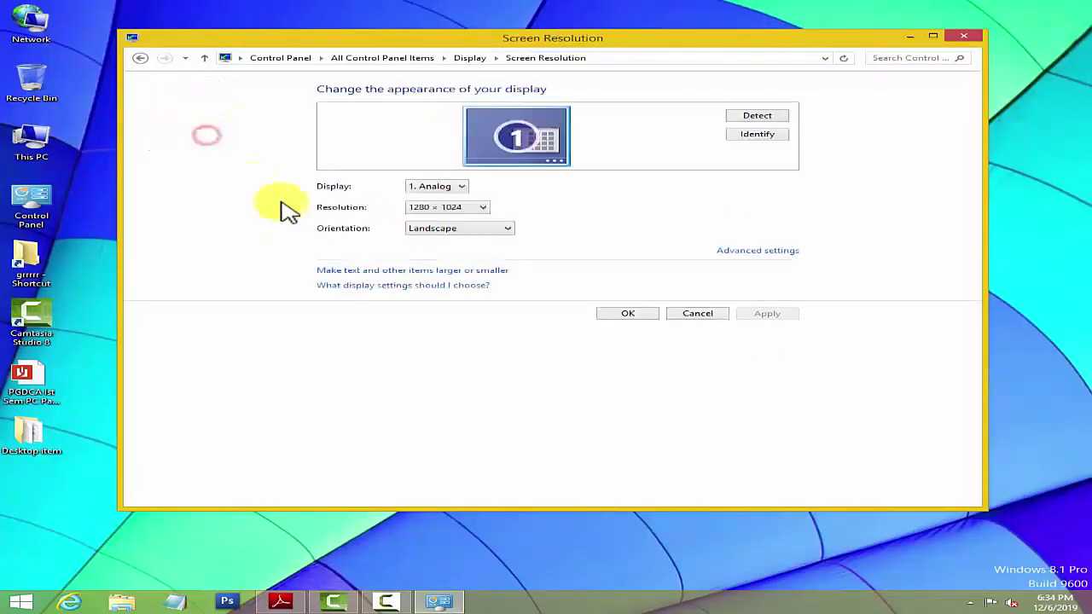
Return to the Display page, try the larger size for all items, and set the size back to the smallest without applying.
{"action": "left_click", "coordinate": [140, 58]}
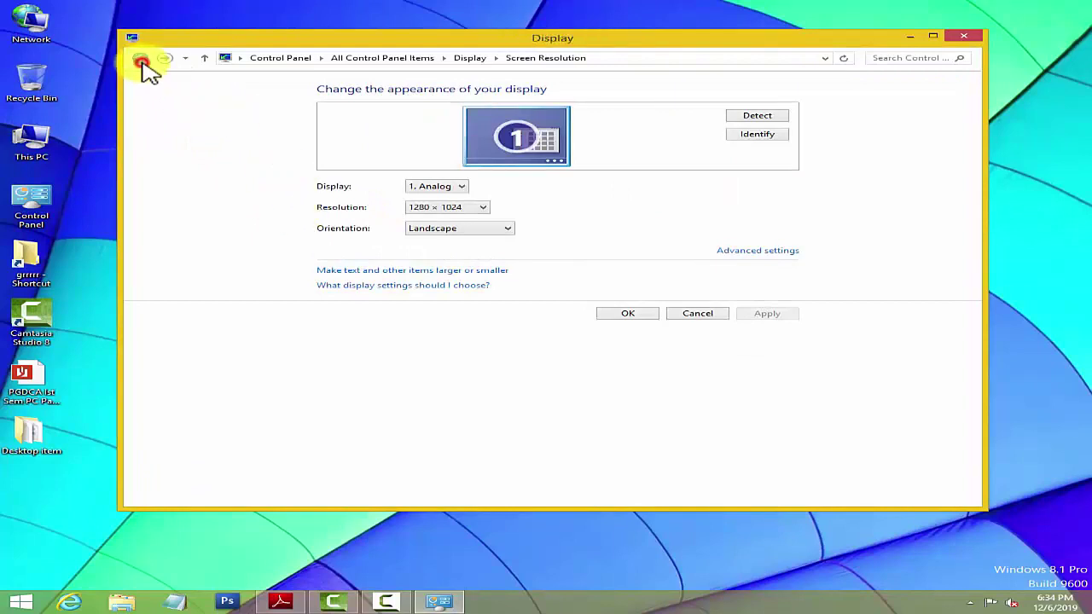
{"action": "left_click", "coordinate": [388, 142]}
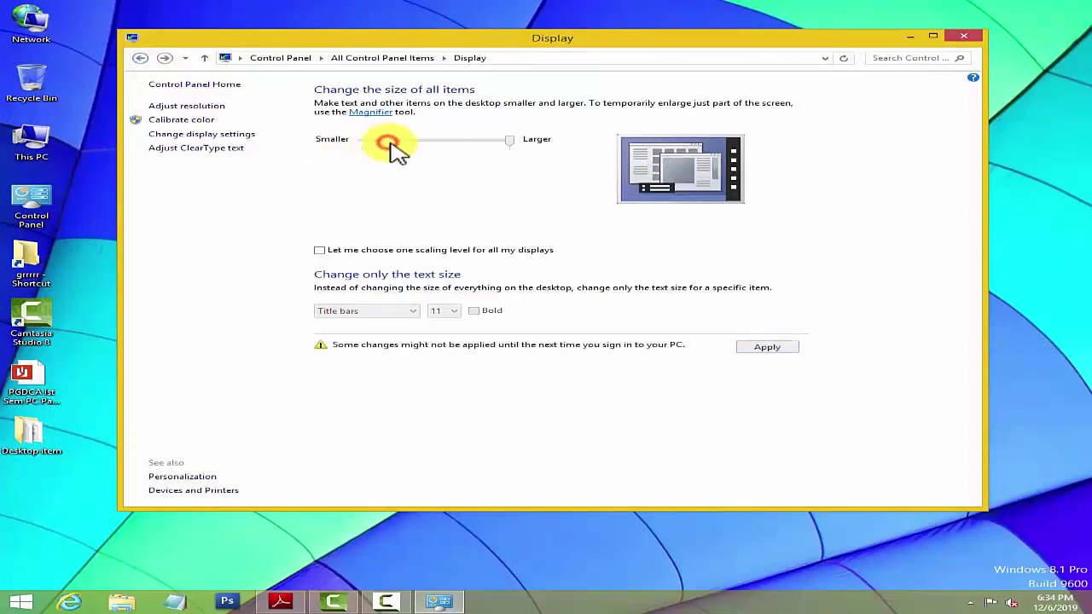
{"action": "left_click", "coordinate": [362, 143]}
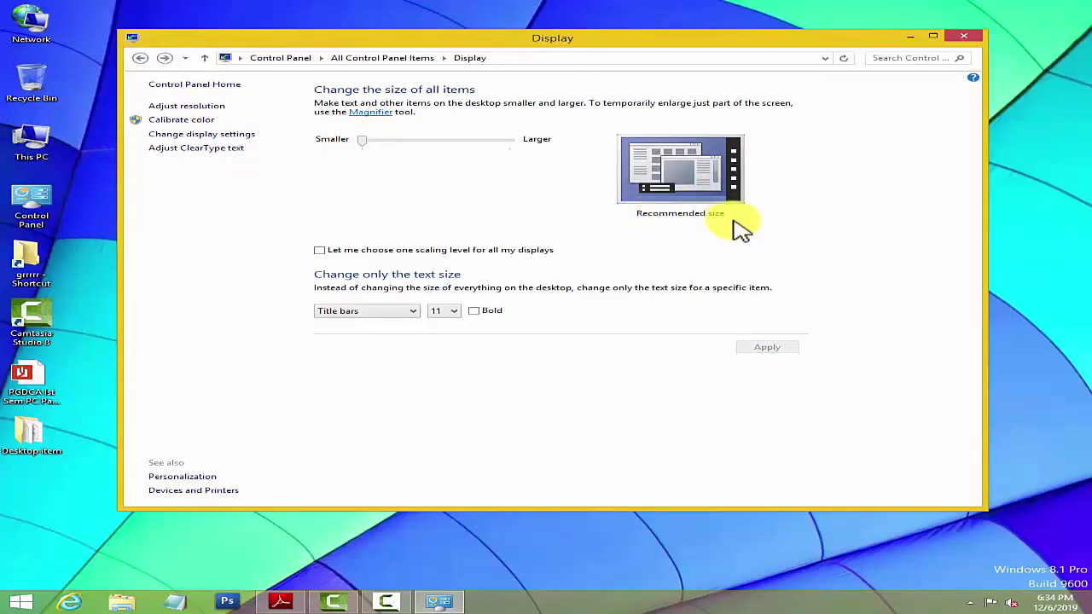
{"action": "left_click", "coordinate": [498, 145]}
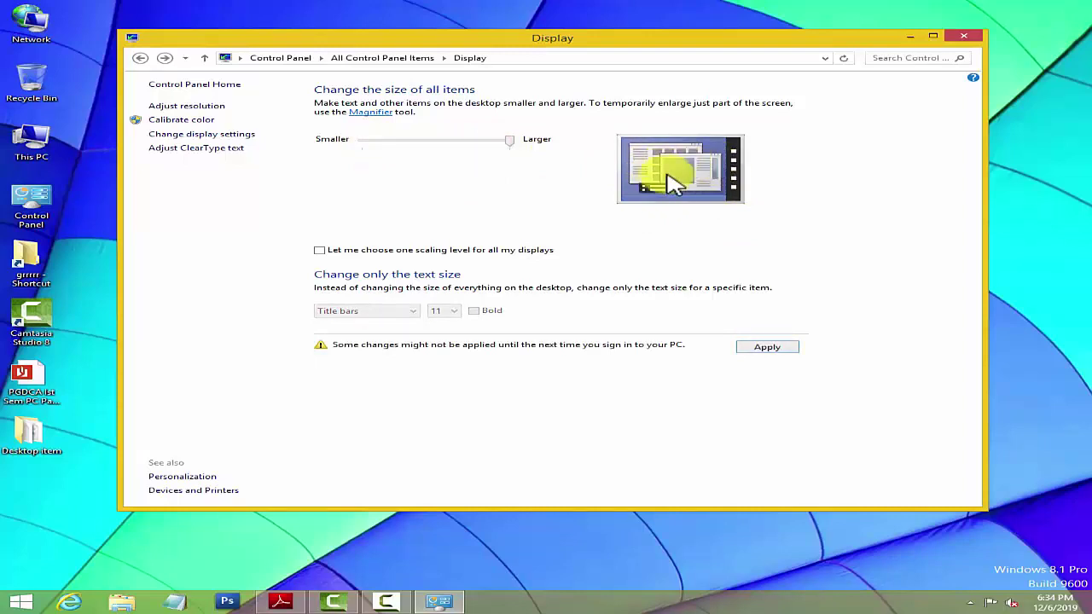
{"action": "left_click", "coordinate": [361, 145]}
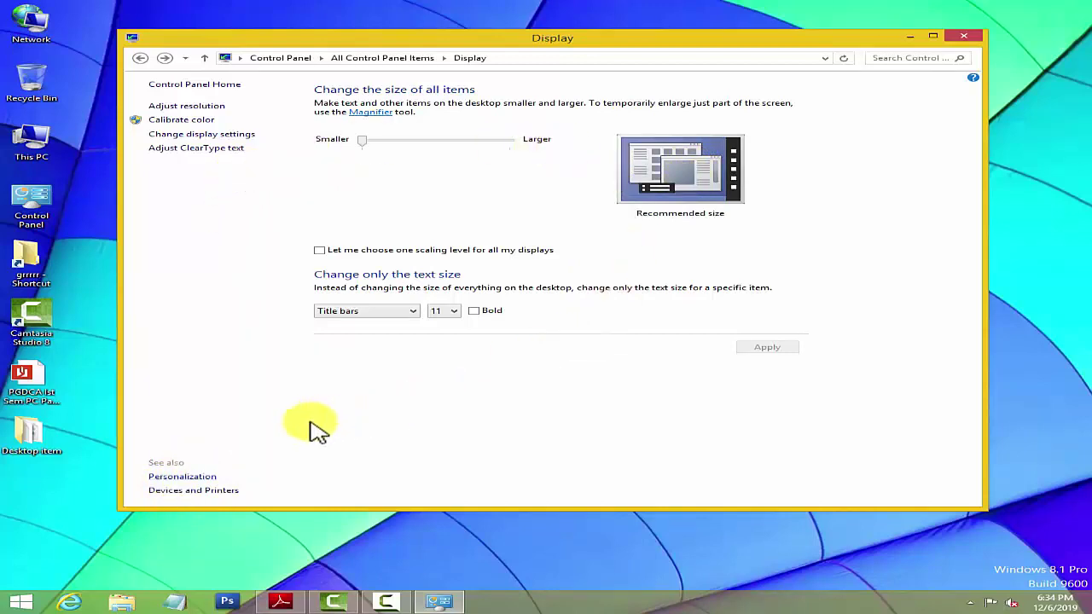
Review the Taskbar and Navigation properties from the Personalization page, cancel them unchanged, and close the Personalization window.
{"action": "left_click", "coordinate": [182, 479]}
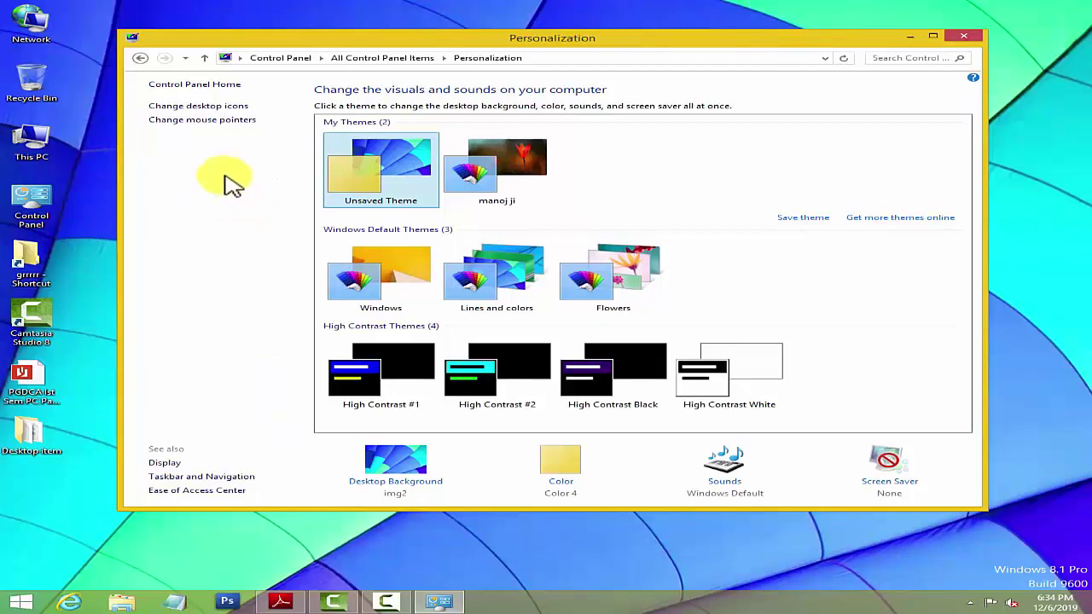
{"action": "left_click", "coordinate": [226, 478]}
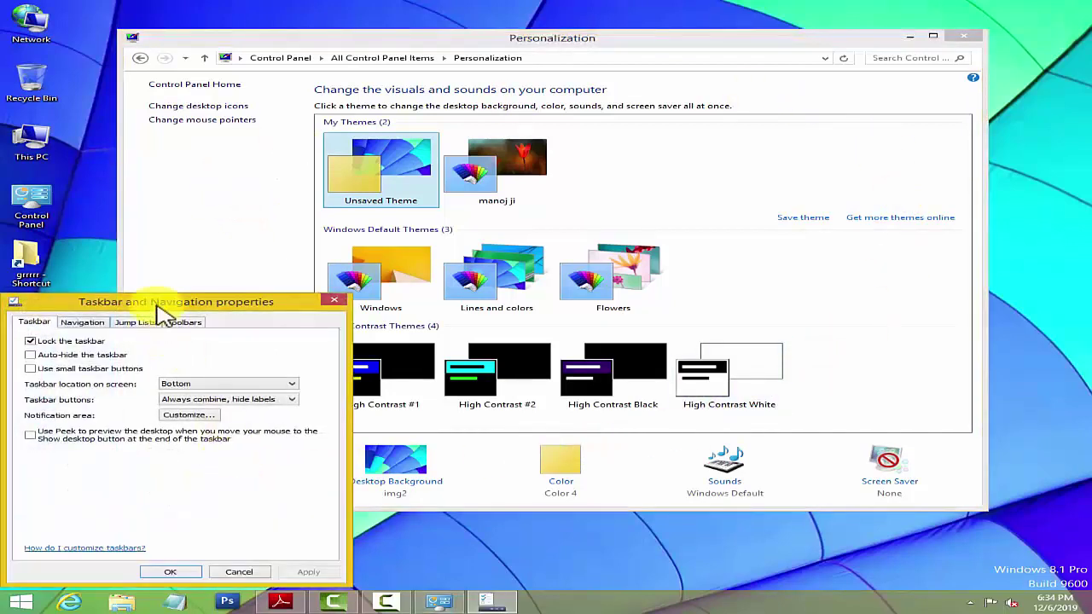
{"action": "left_click_drag", "start_coordinate": [159, 309], "coordinate": [432, 194]}
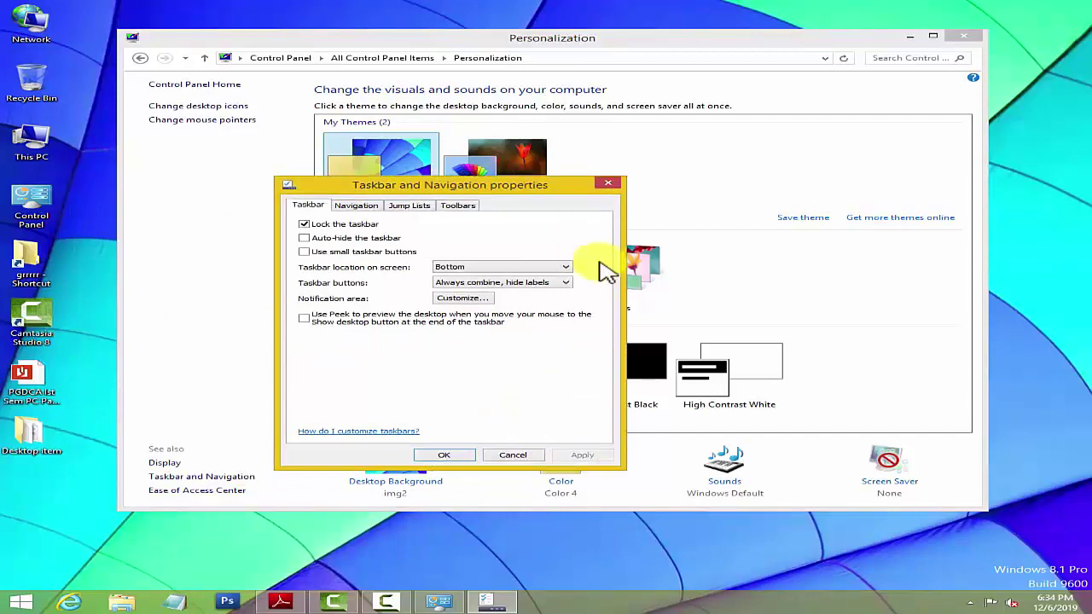
{"action": "left_click", "coordinate": [506, 458]}
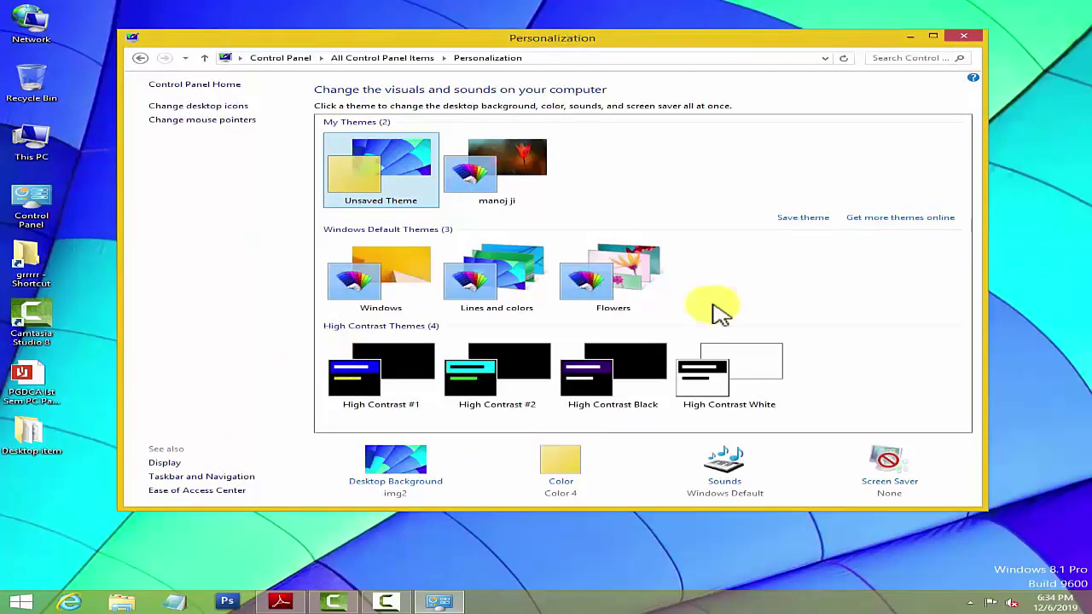
{"action": "left_click", "coordinate": [963, 37]}
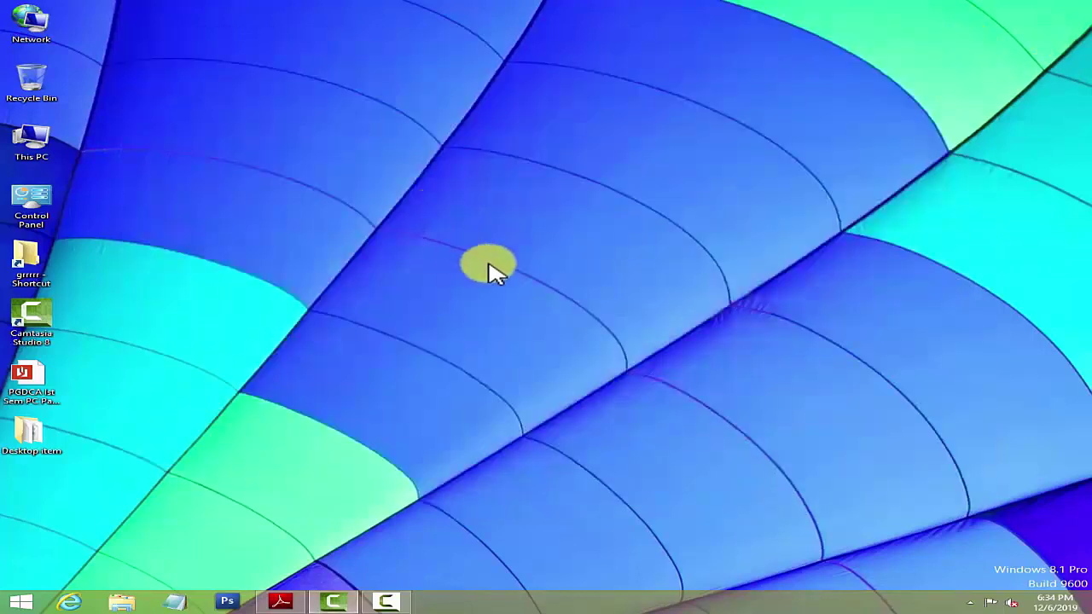